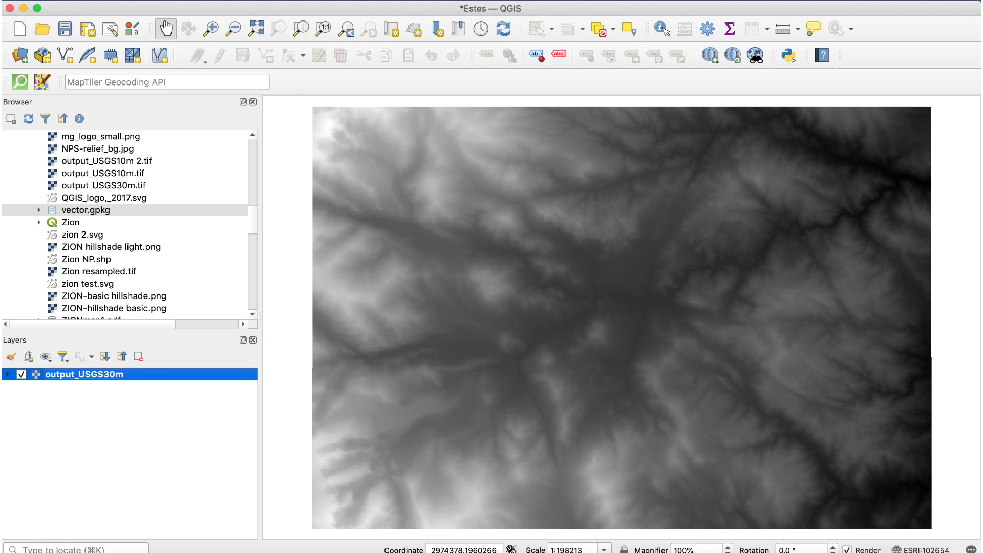
- Run Raster > Analysis > Hillshade on output_USGS30m with default settings
click(361, 0)
mouse_move(398, 49)
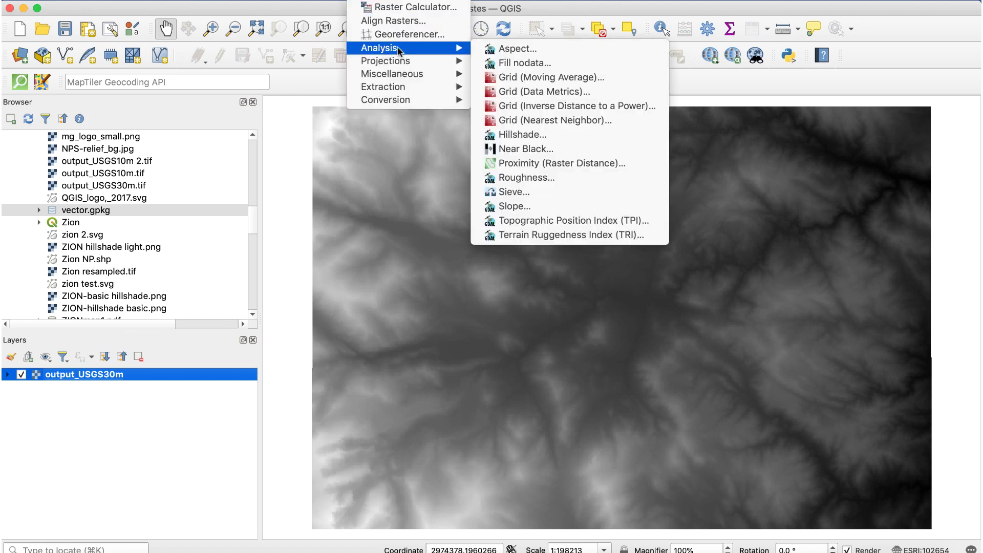
click(556, 137)
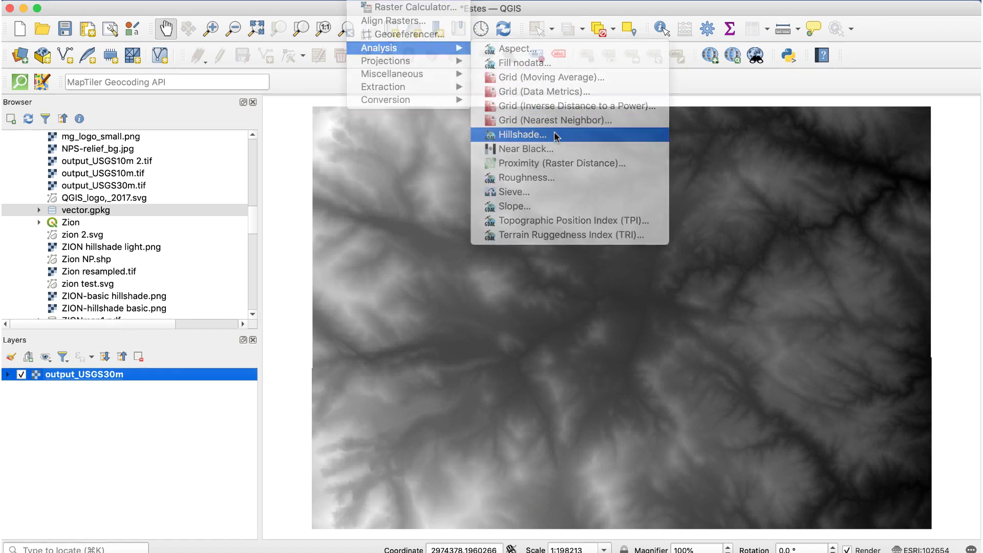
click(748, 471)
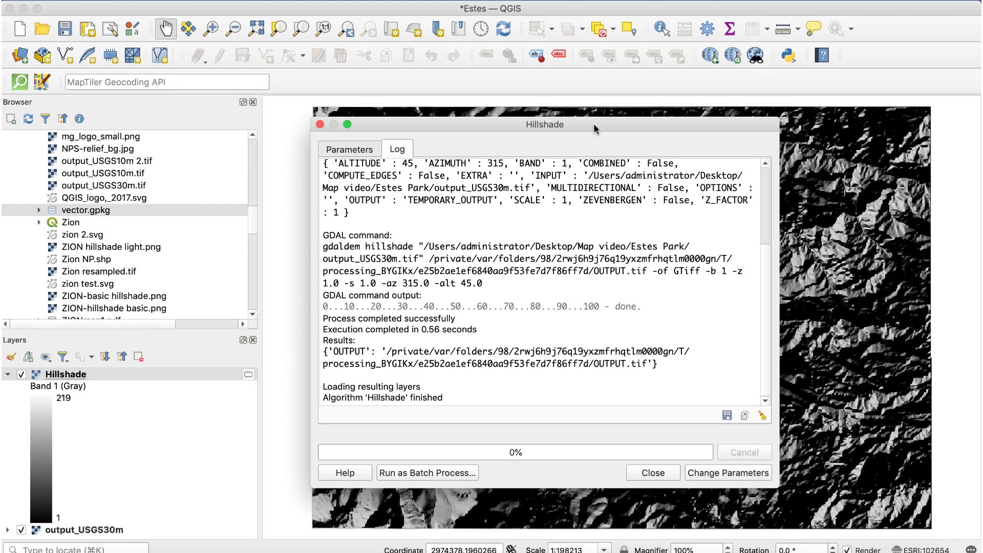
- Re-run the hillshade with the Z factor changed to 0.0001
drag(594, 128, 627, 520)
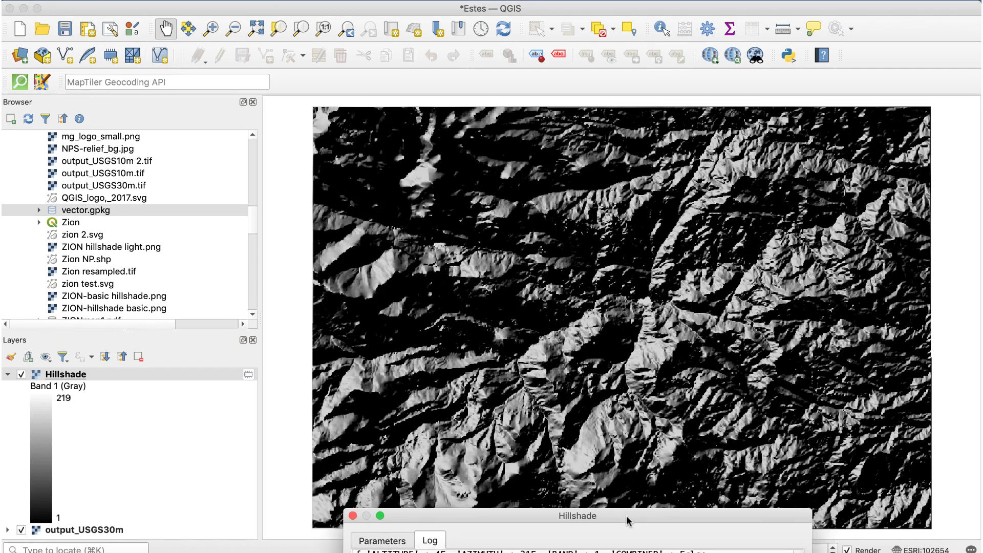
drag(627, 520, 619, 139)
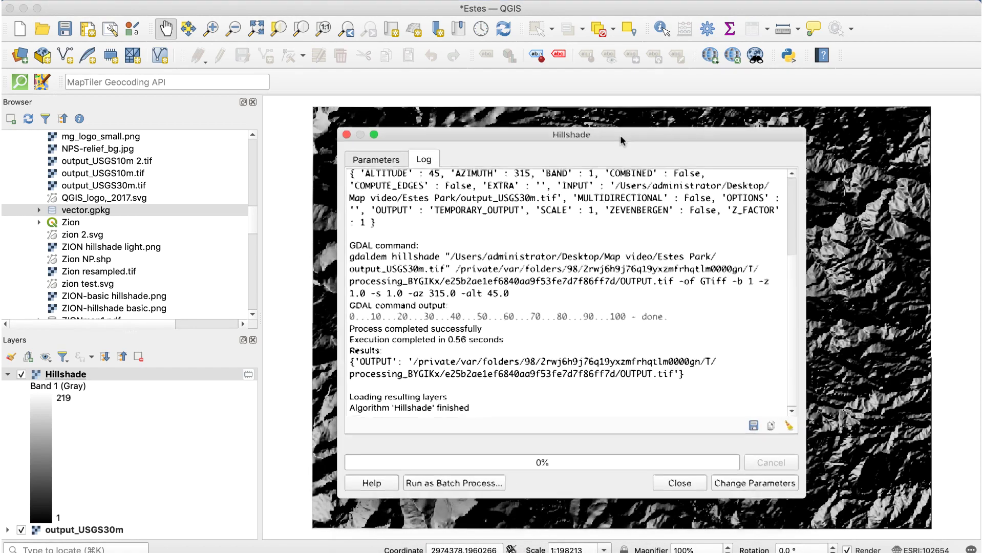
click(389, 160)
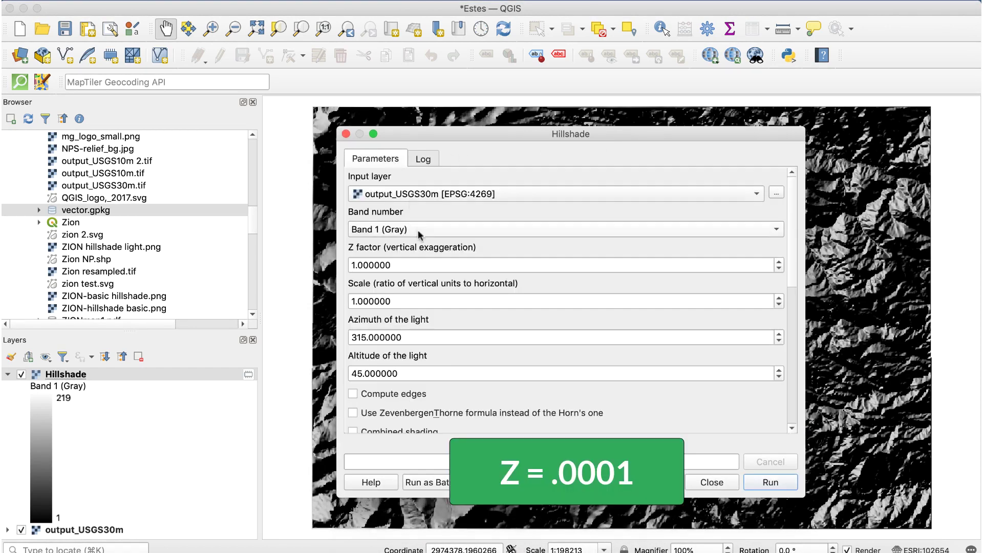
triple_click(395, 266)
key(BackSpace)
text(.)
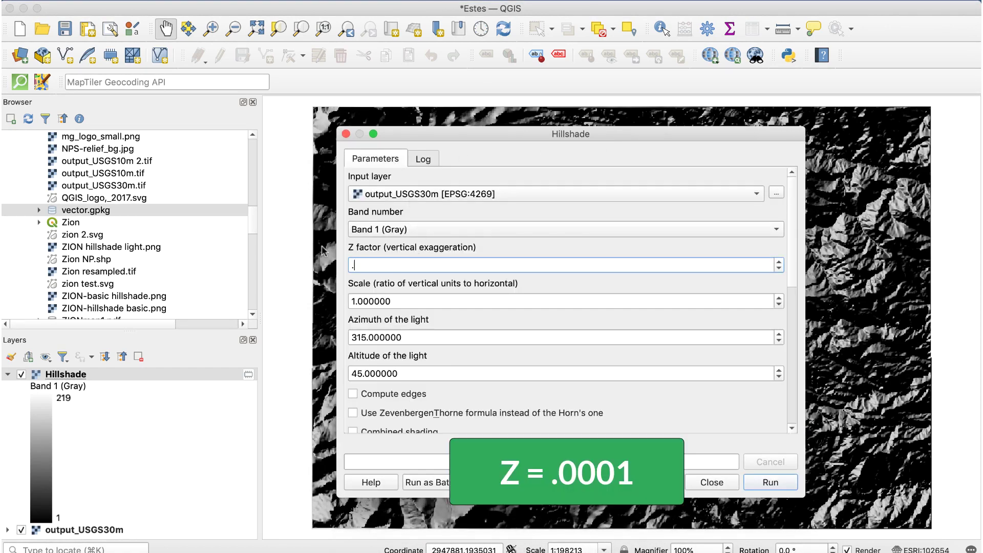
text(0001)
click(771, 481)
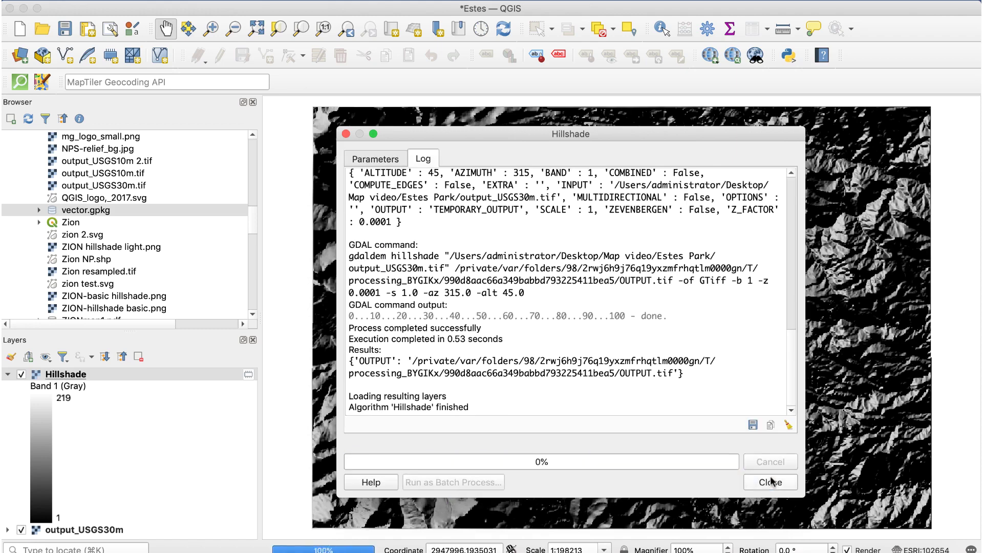
- Re-run the hillshade on output_USGS30m with Z factor 0.00001, then close the tool
drag(671, 136, 683, 523)
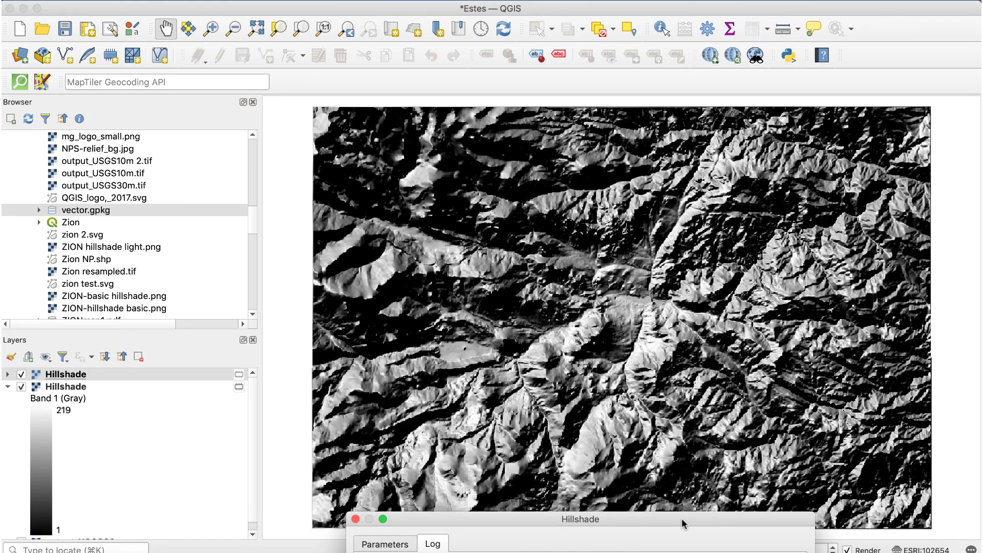
drag(682, 523, 686, 138)
click(412, 161)
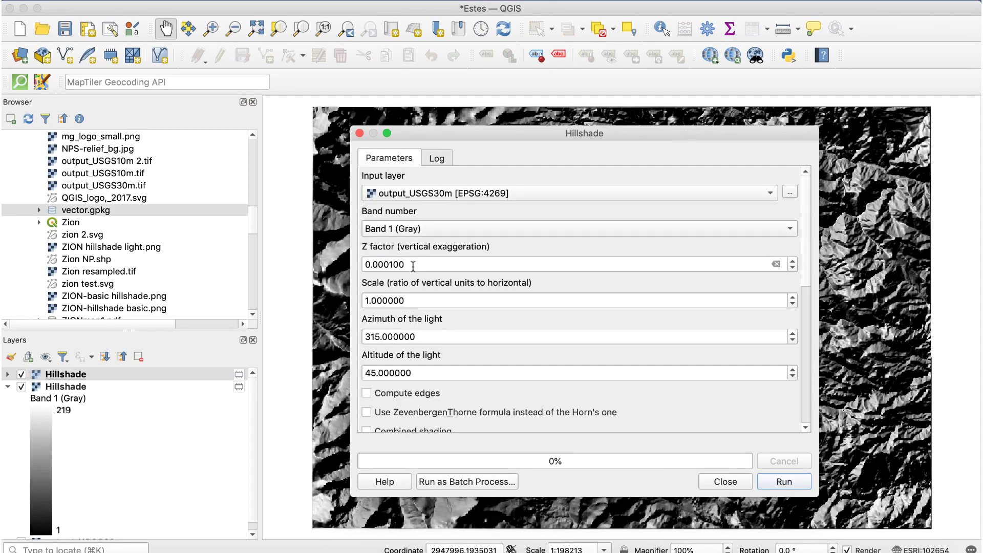
drag(413, 265, 319, 254)
text(.0)
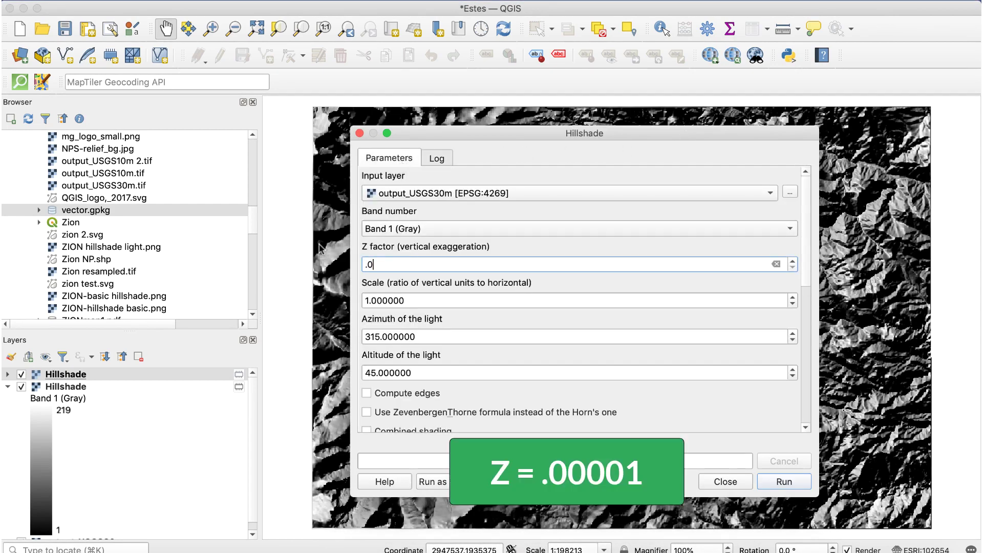
text(0001)
click(791, 482)
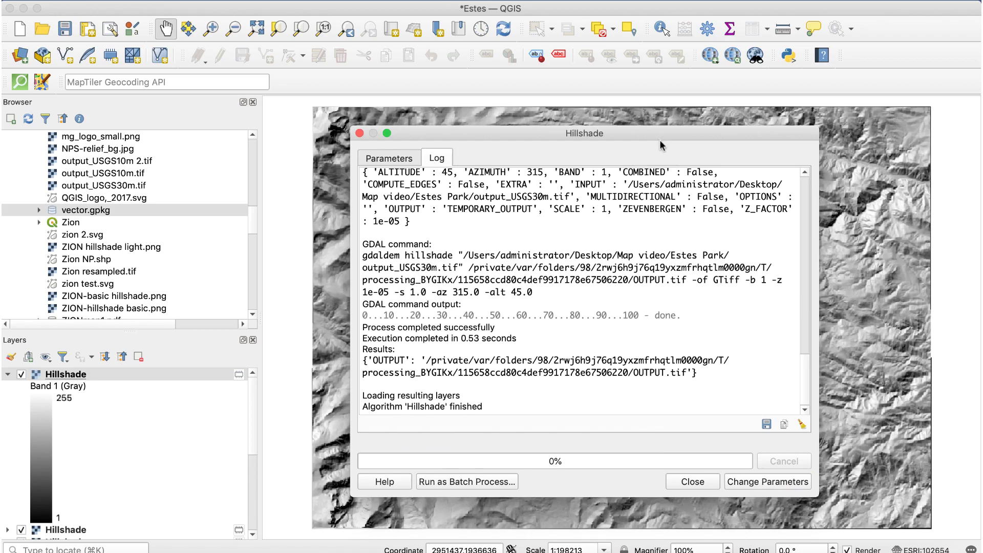
drag(656, 135, 684, 130)
click(720, 478)
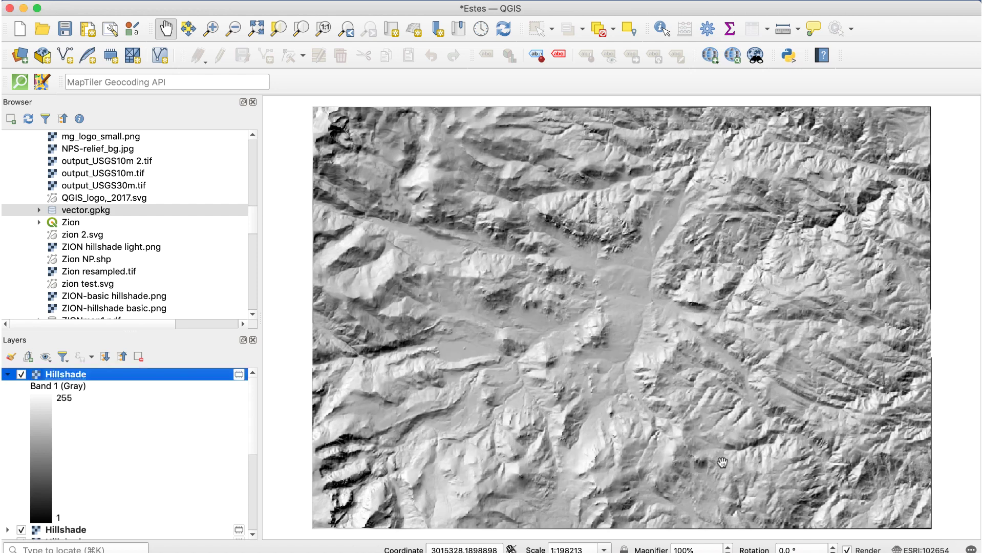
- Set the Hillshade layer's brightness to 85, gamma to 2.0 and contrast to -25
double_click(169, 374)
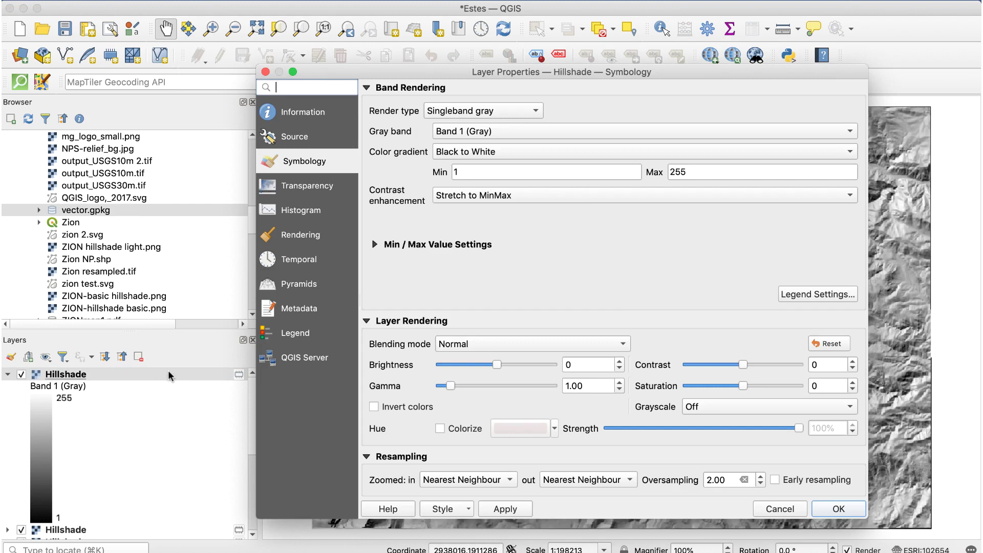
double_click(572, 364)
key(BackSpace)
text(85)
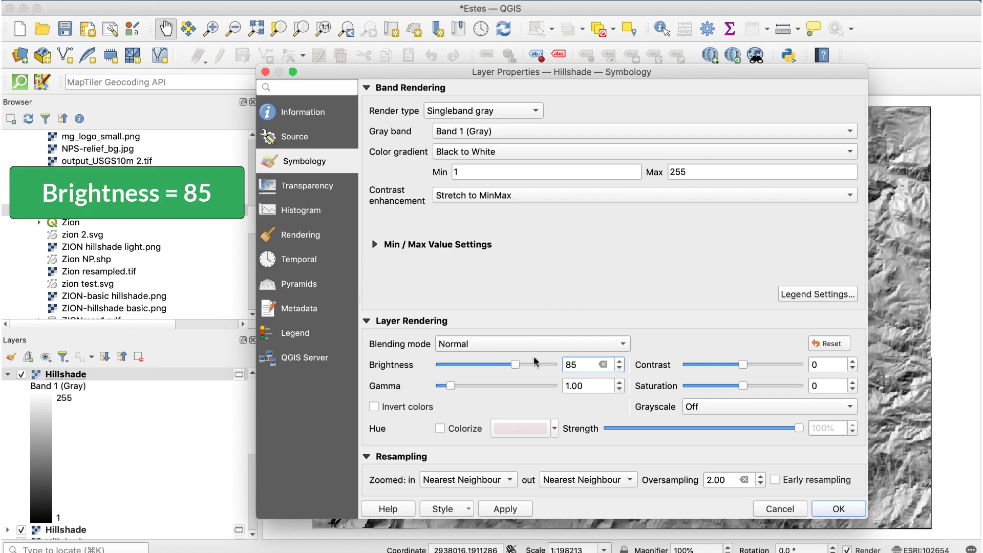
key(Tab)
text(2)
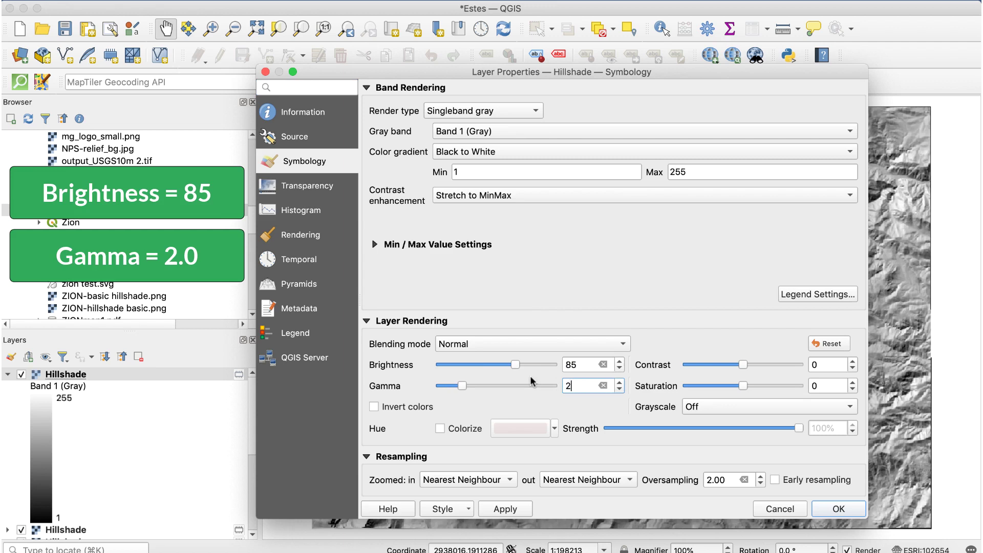
text(.0)
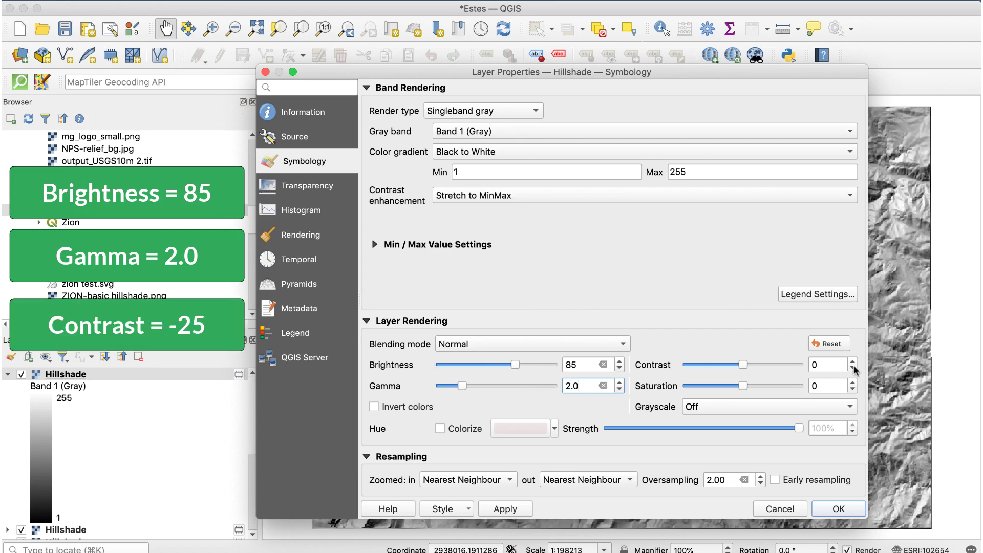
double_click(823, 365)
text(-25)
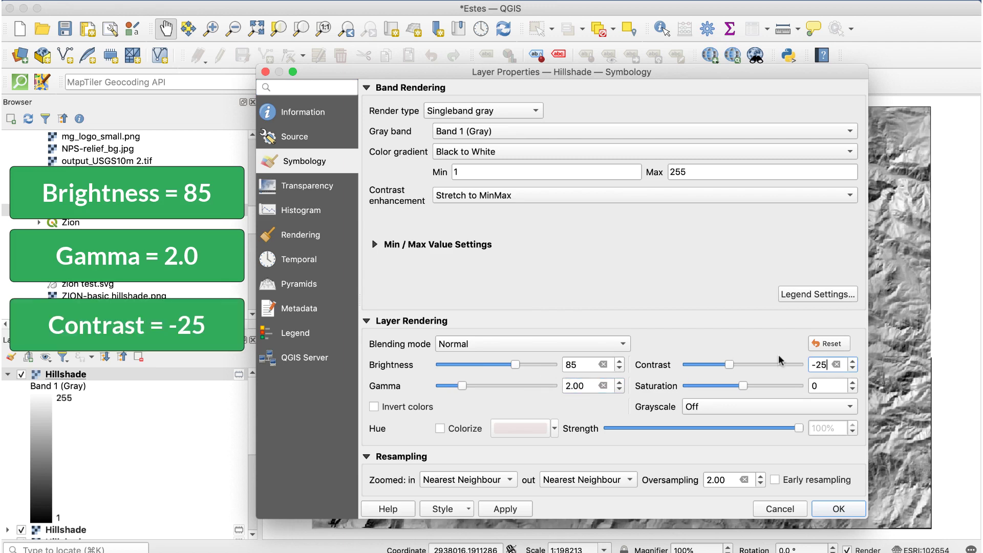
- Set zoomed-in and zoomed-out resampling to Bilinear and apply the styling
click(496, 481)
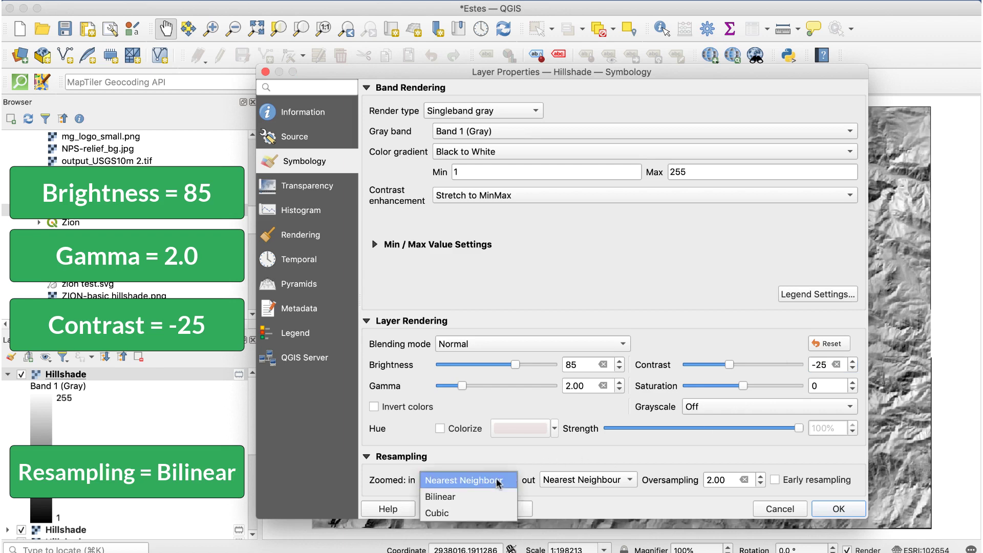
click(495, 496)
click(589, 479)
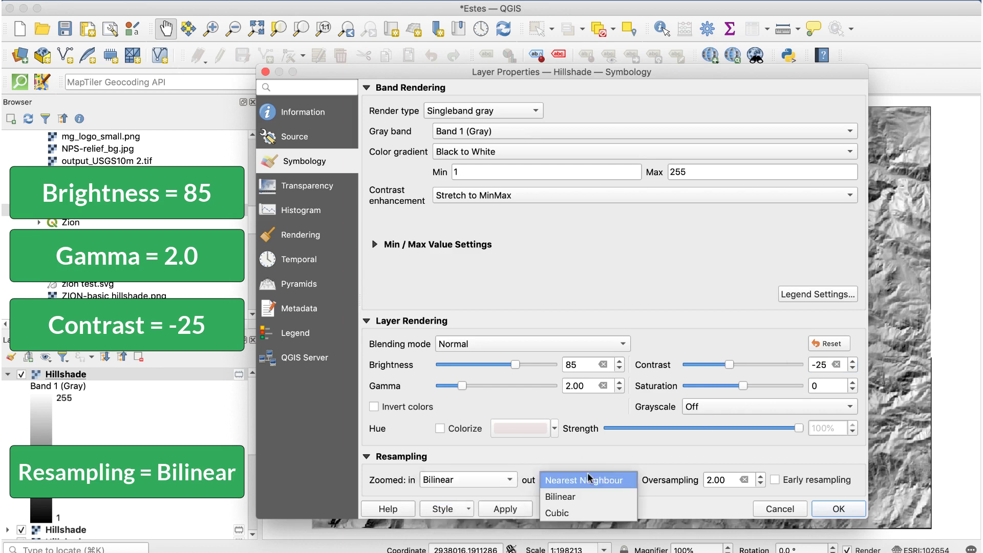
click(588, 496)
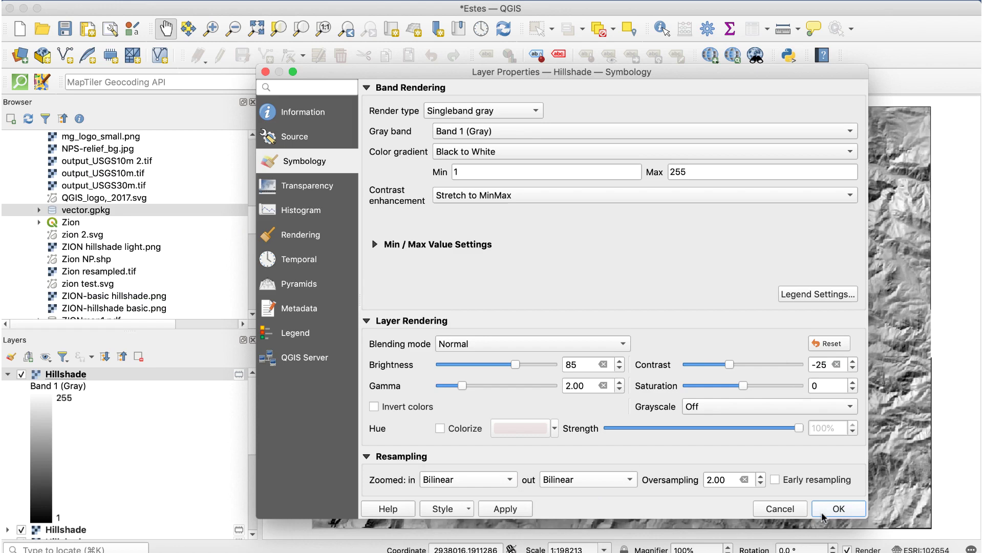
click(837, 511)
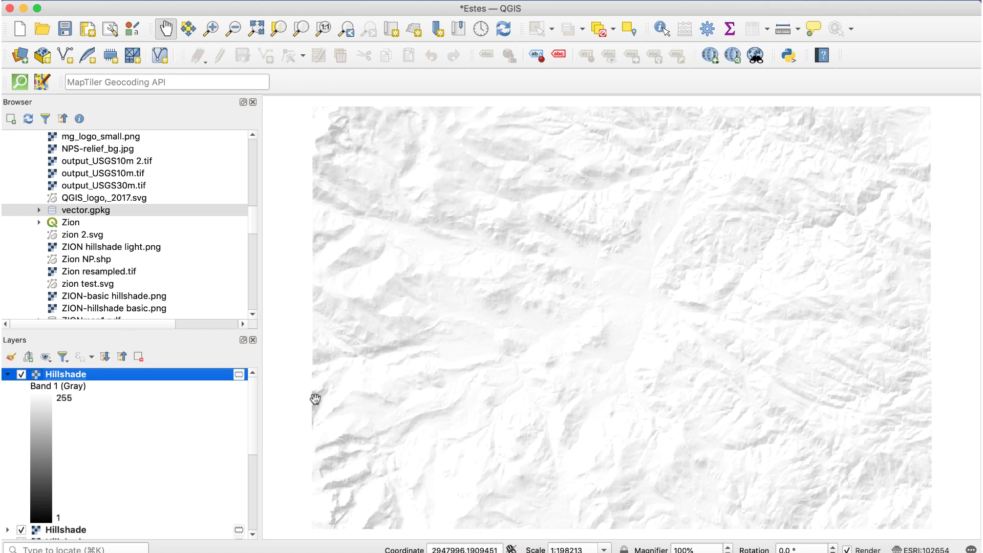
- Turn on Colorize for Hillshade with tint #ffebc3 and strength lowered to about 65%
double_click(114, 374)
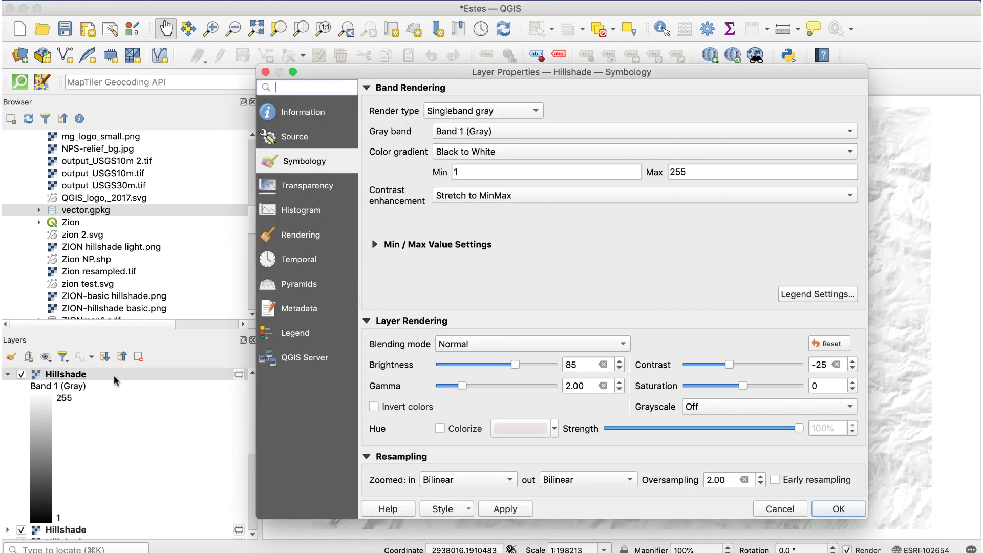
click(440, 428)
click(512, 430)
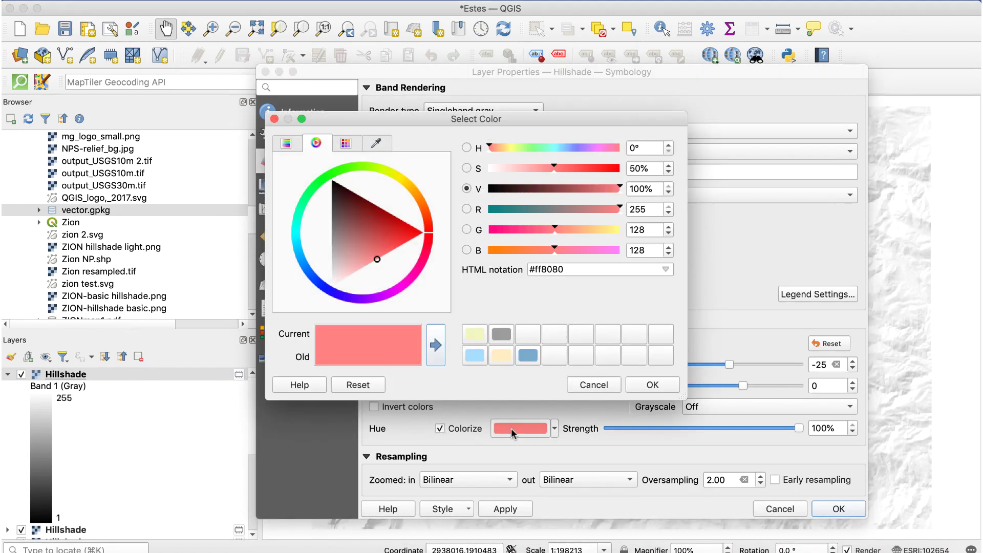
click(500, 356)
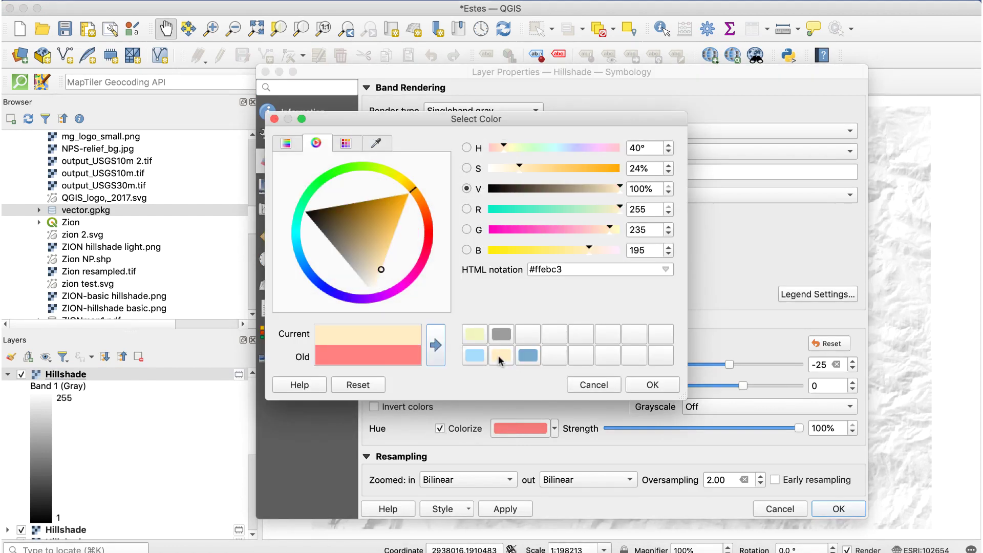
click(654, 389)
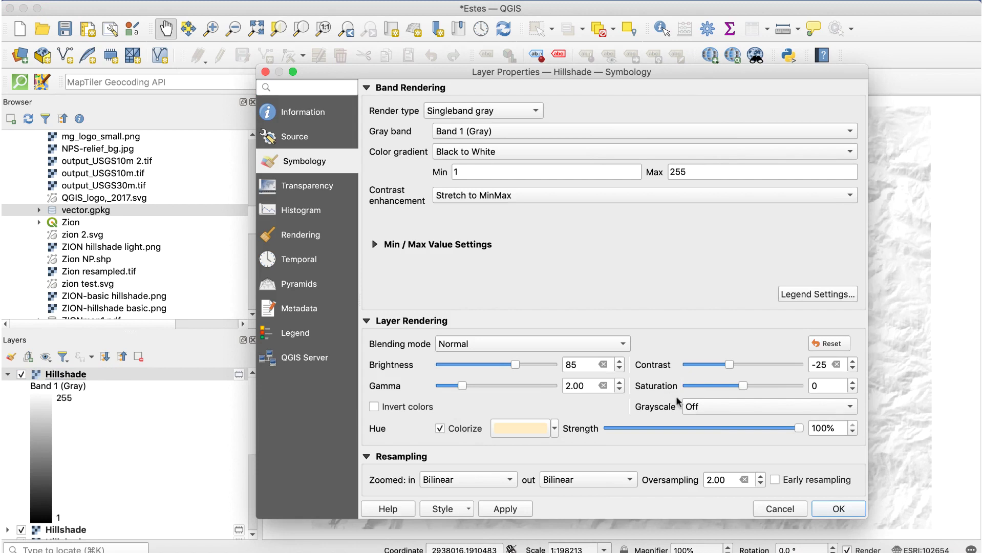
drag(797, 429, 730, 429)
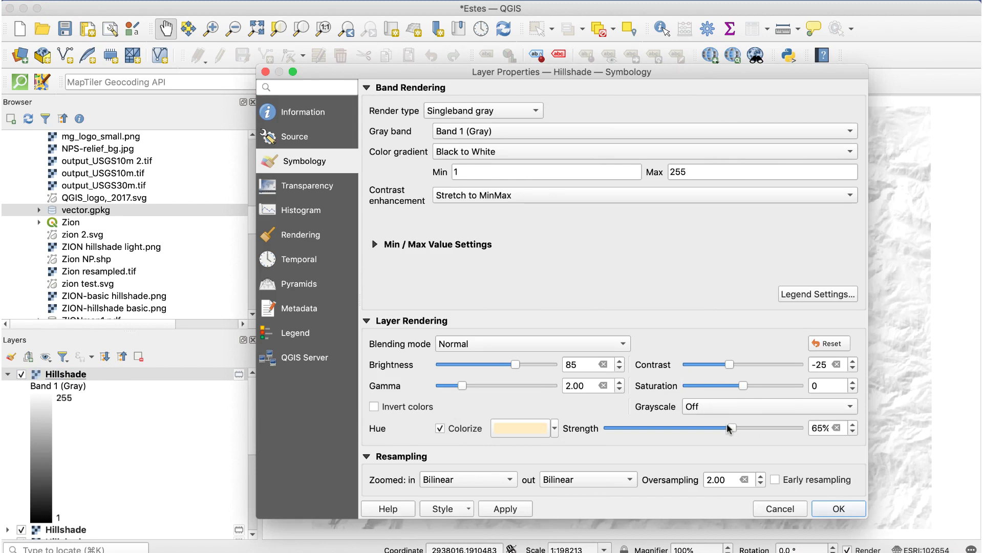
click(840, 509)
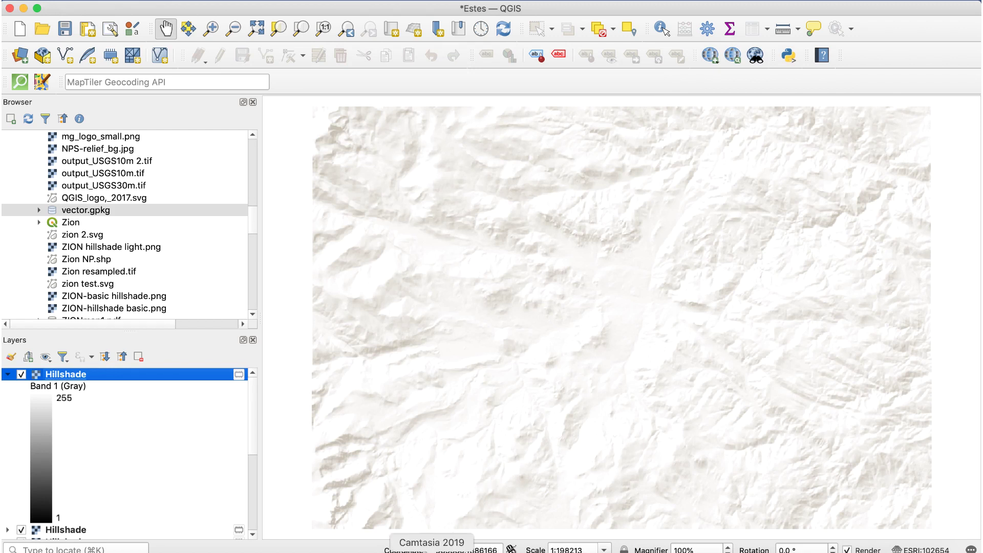
key(super+alt+2)
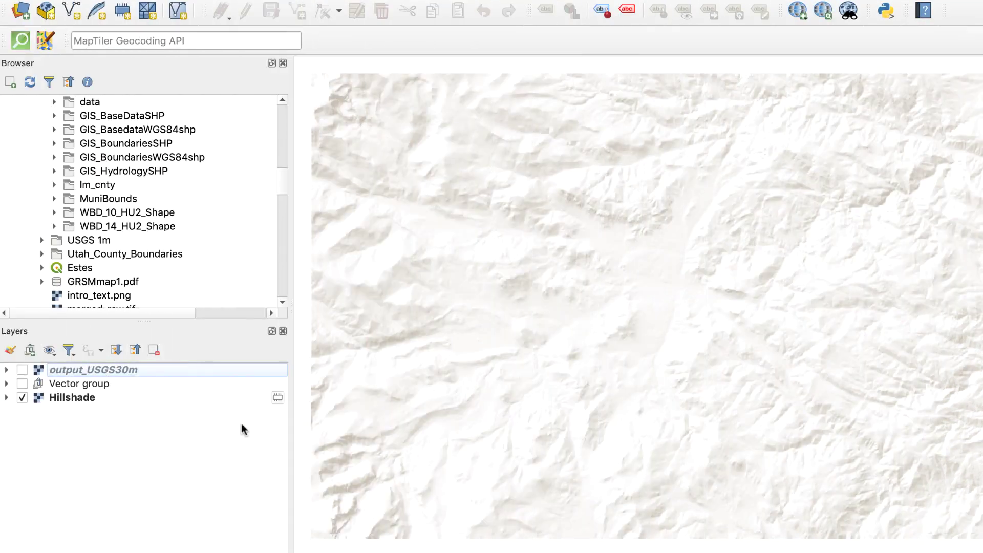
click(22, 384)
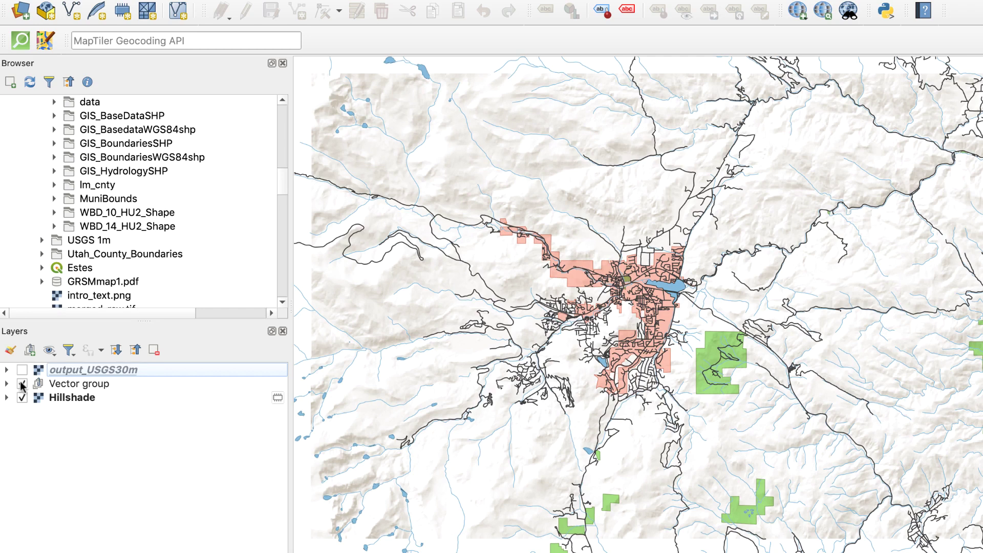
click(22, 384)
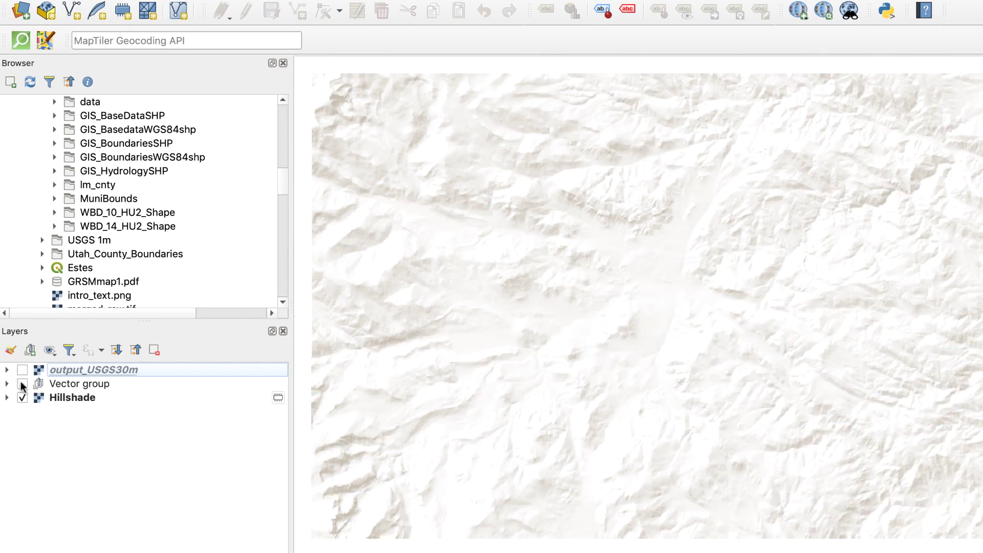
- Change the Hillshade colorize tint from cream to pale blue #99cff1
click(94, 398)
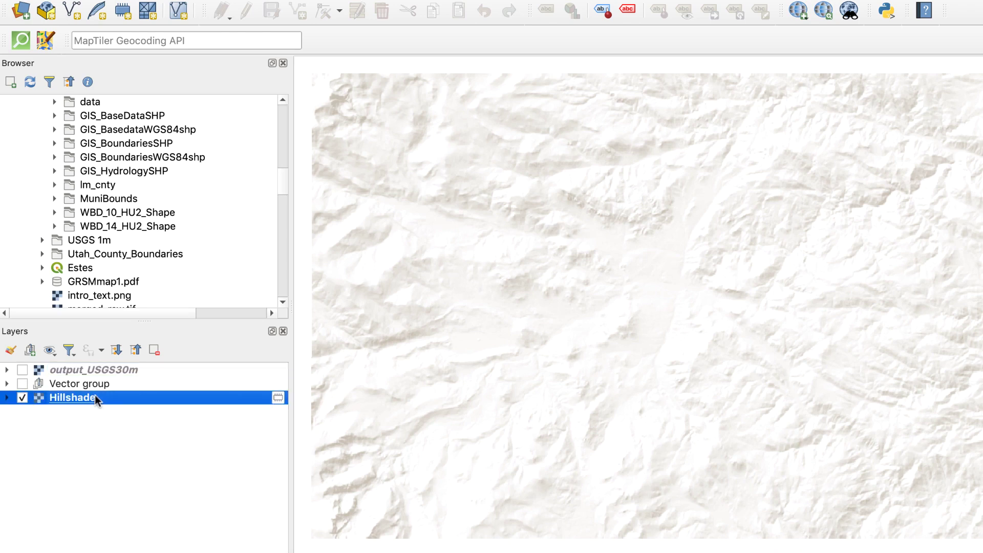
double_click(94, 397)
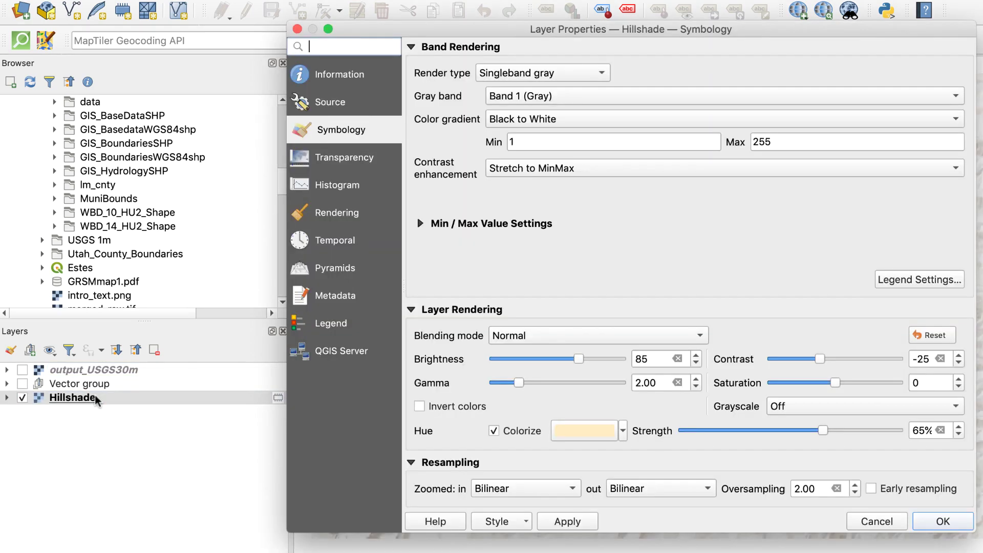
click(591, 434)
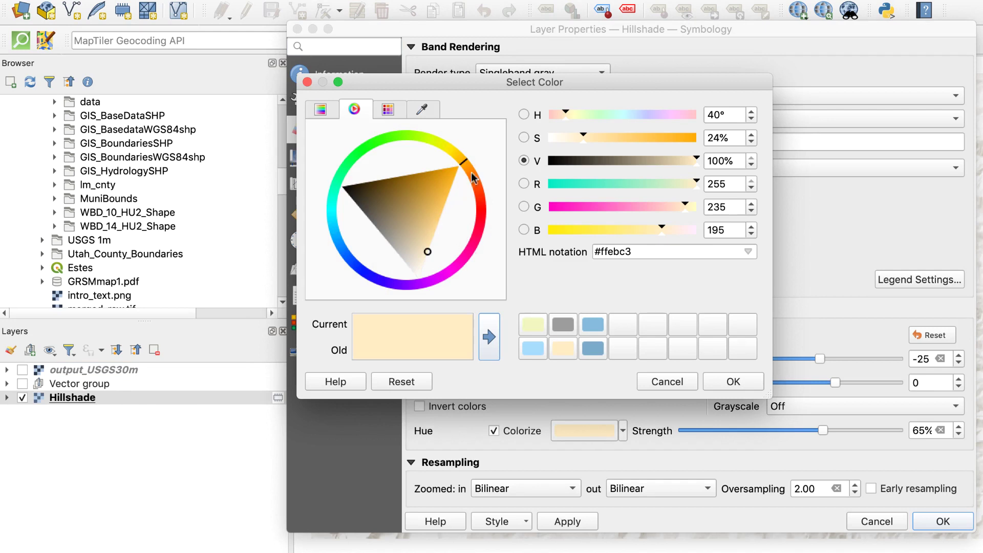
mouse_move(472, 176)
mouse_down()
mouse_move(453, 150)
mouse_move(327, 228)
mouse_move(330, 268)
mouse_move(325, 247)
mouse_up()
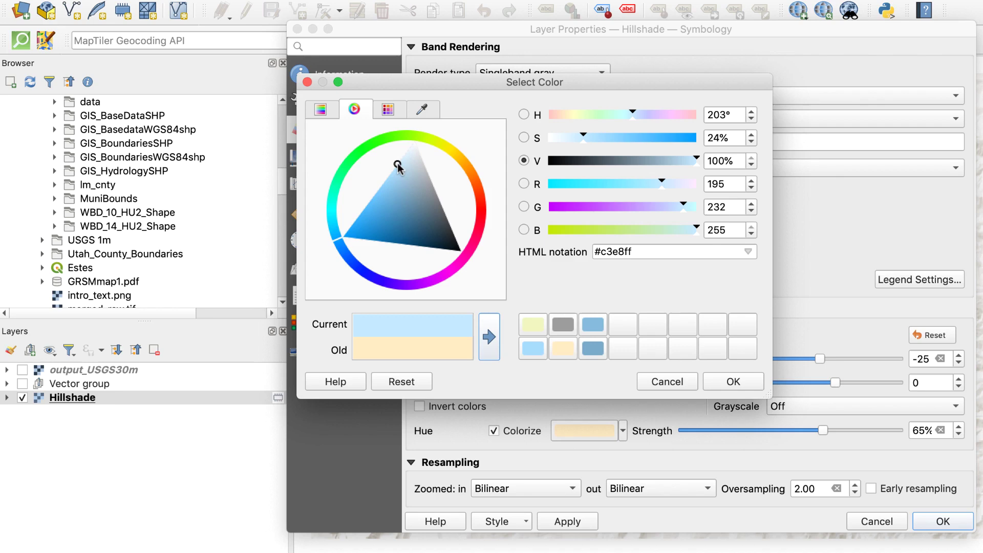
drag(397, 166, 392, 182)
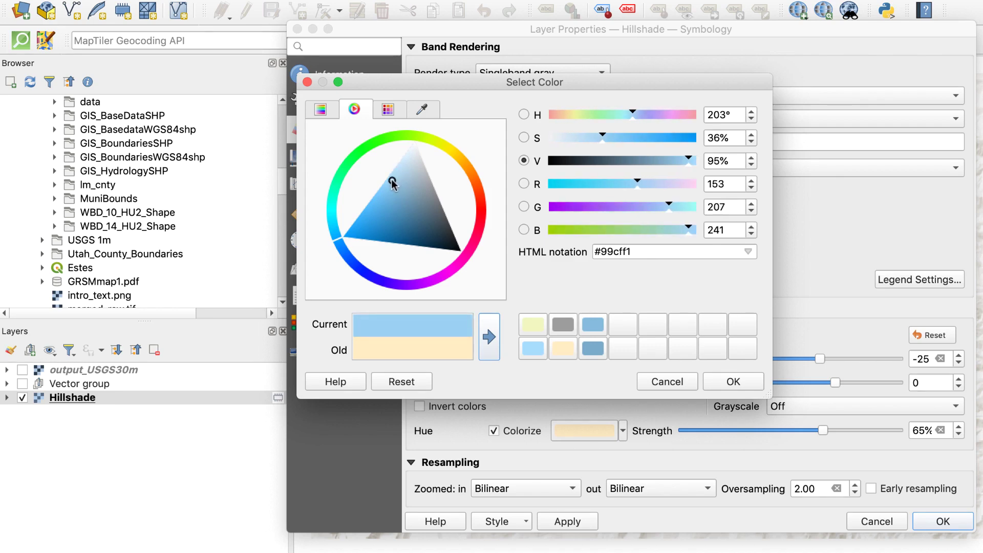
click(732, 381)
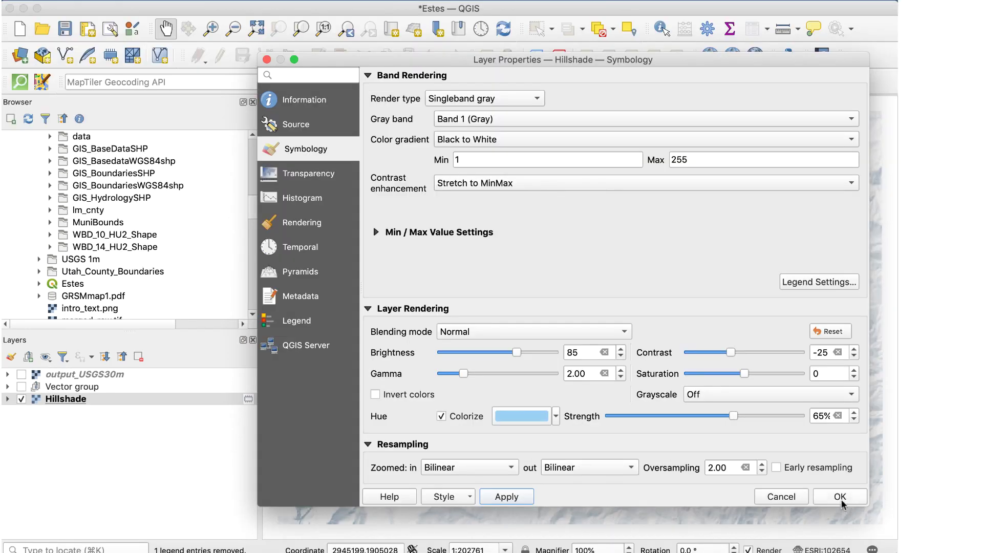
click(840, 496)
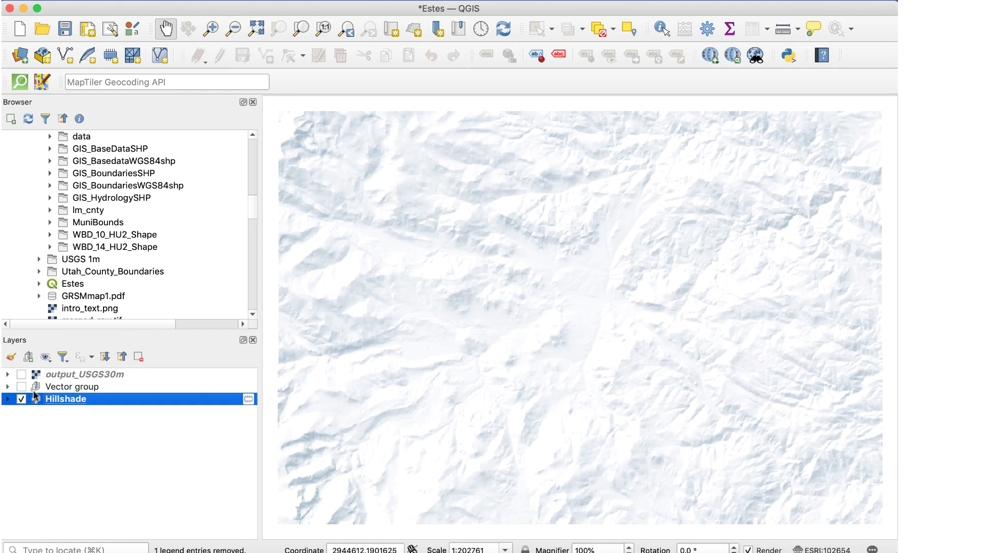
- Make the Vector group and the hillshade_1 layer visible
click(22, 386)
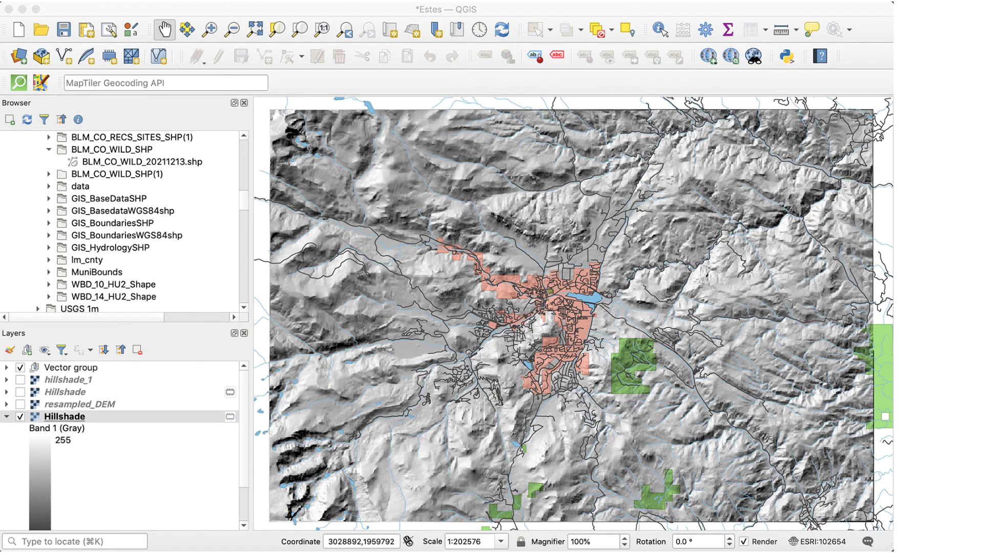
click(20, 379)
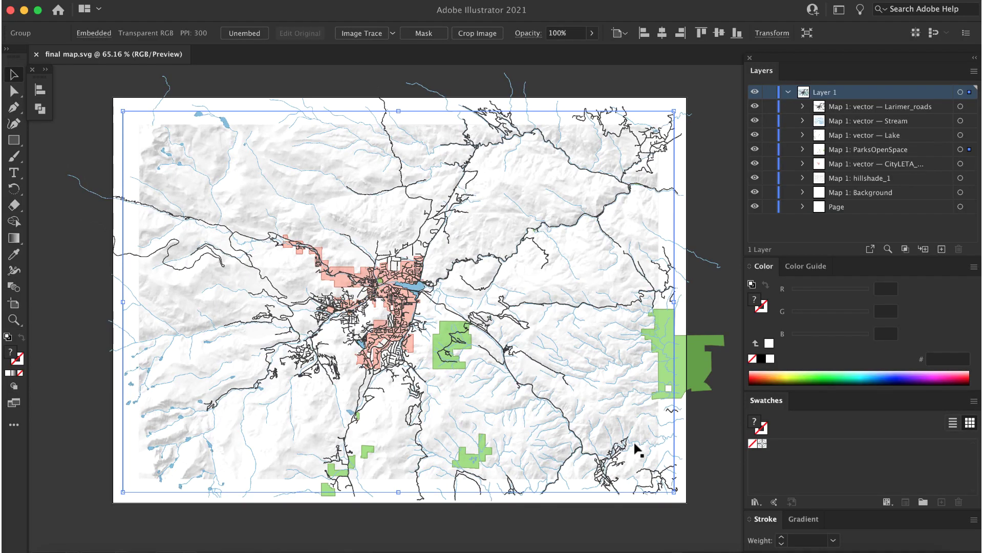
- Delete the white Background and Page shapes using Direct Selection
click(15, 92)
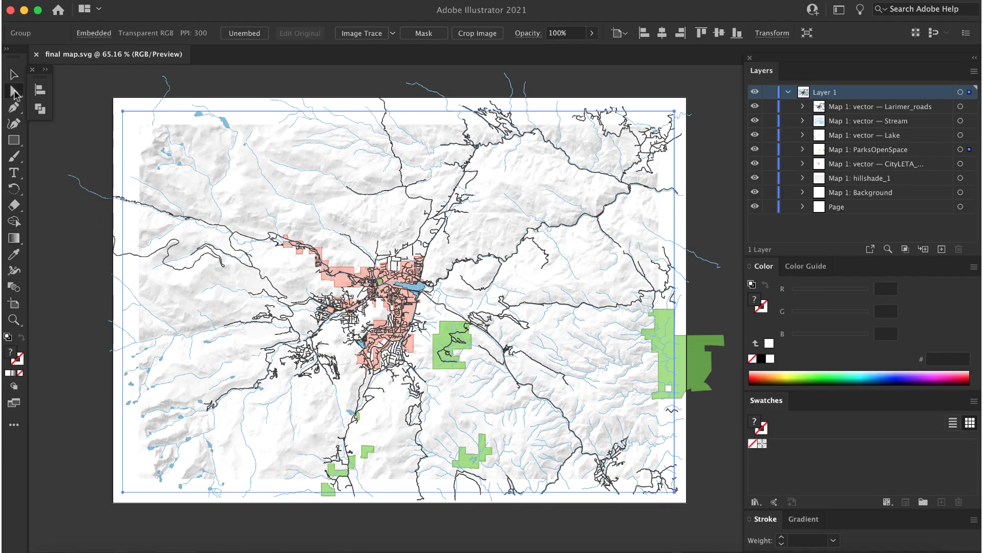
click(95, 136)
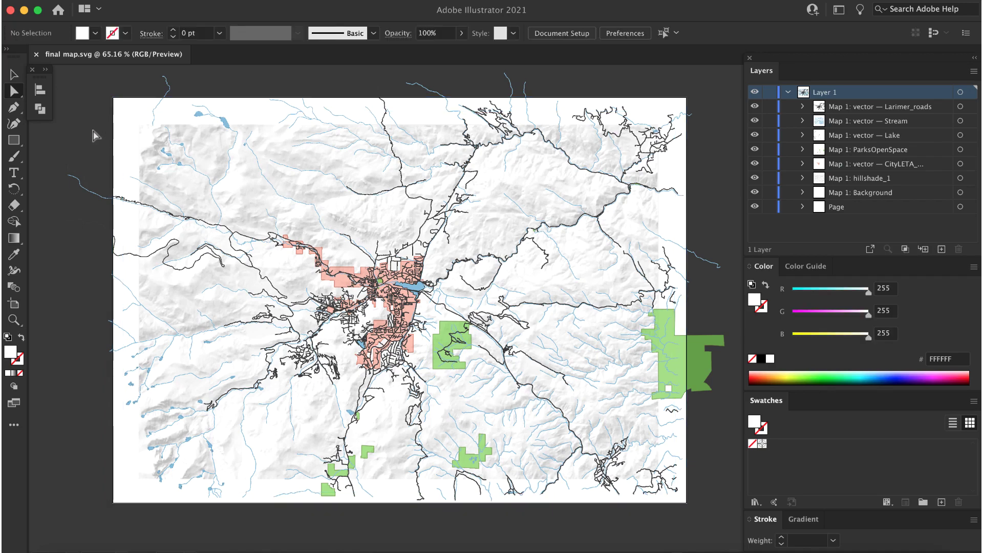
click(123, 133)
key(Delete)
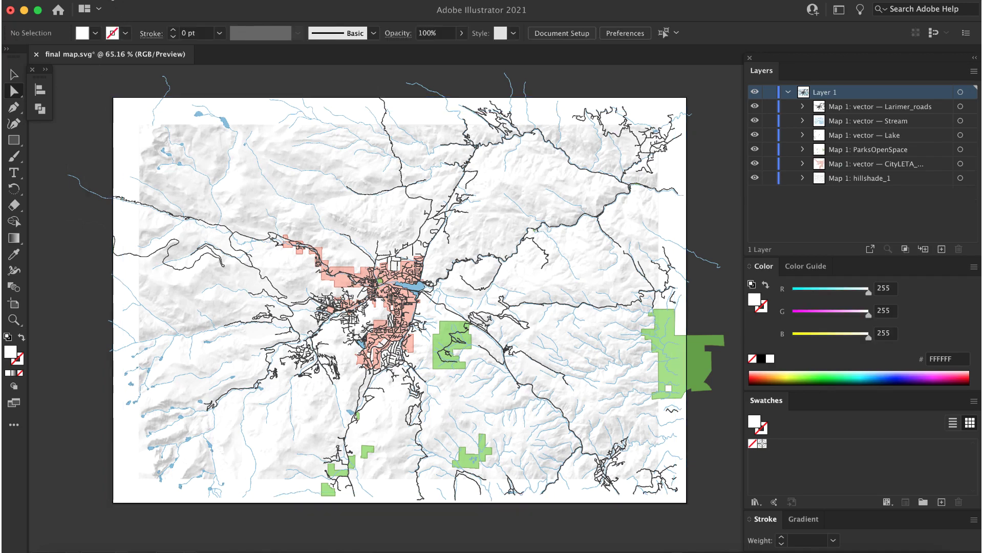
- Set the Document Setup transparency preset to High Resolution
click(115, 2)
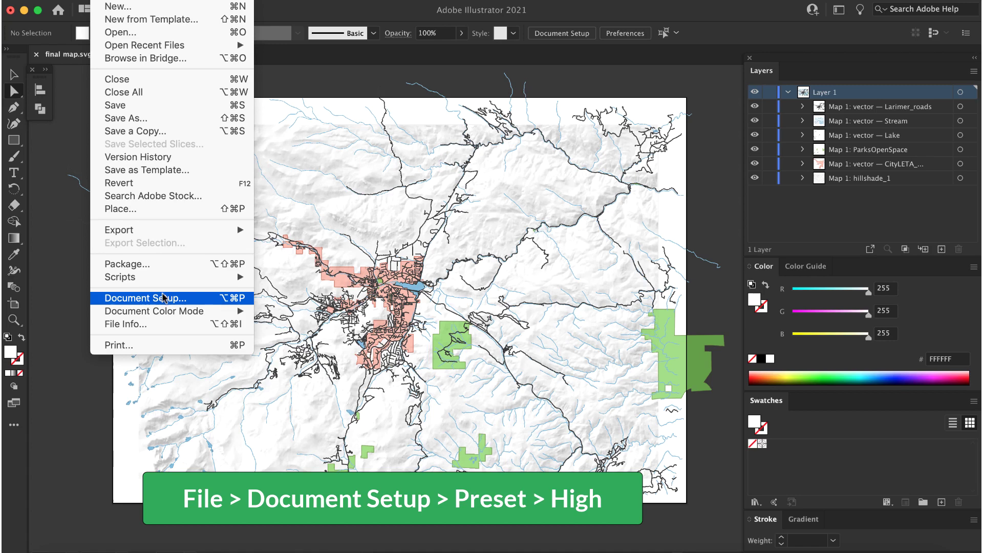
click(204, 299)
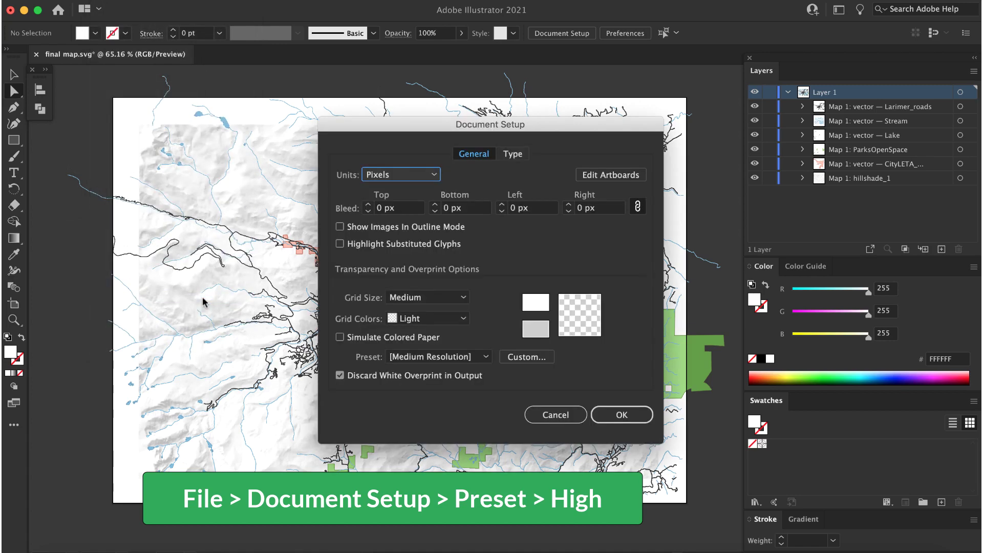
click(486, 361)
click(477, 389)
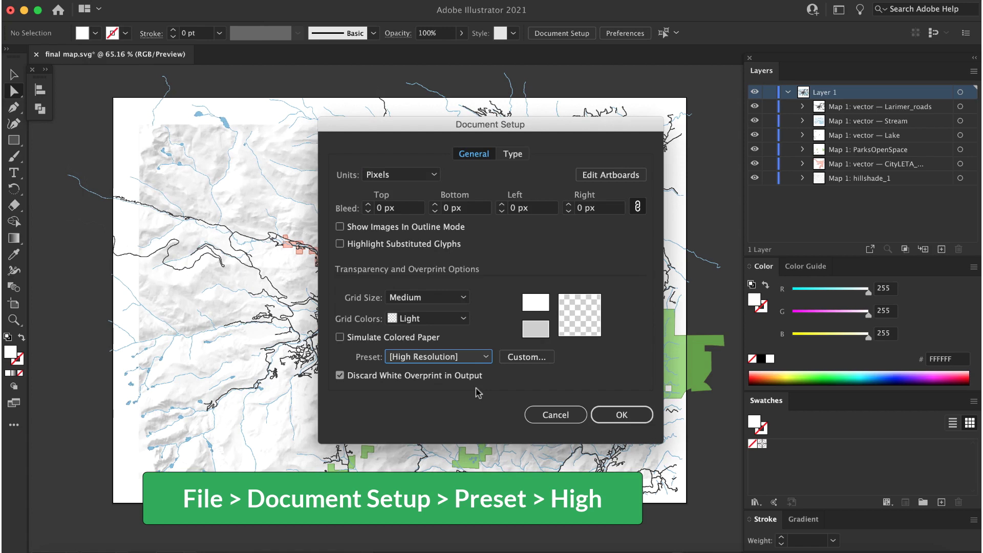
click(633, 415)
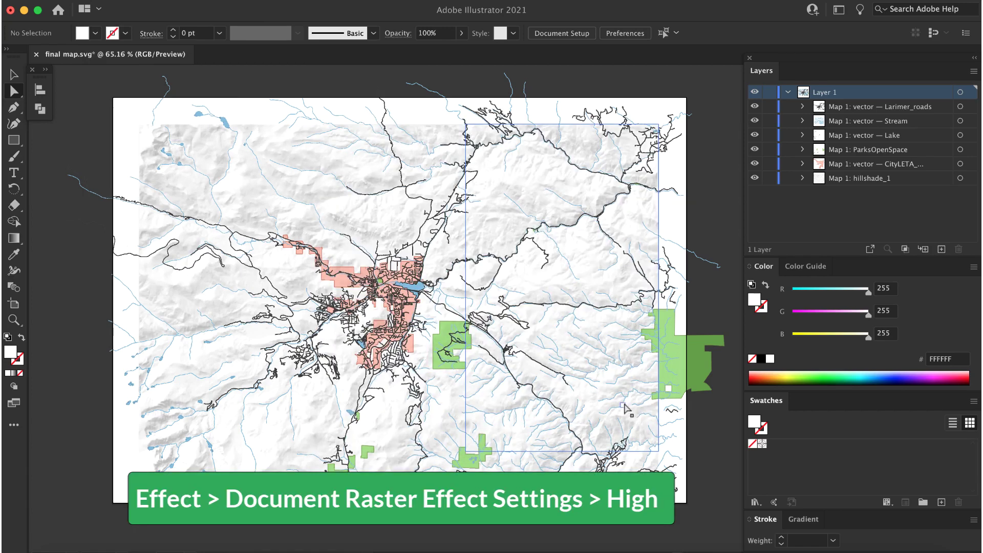
- Set Document Raster Effects resolution to High (300 ppi)
click(281, 1)
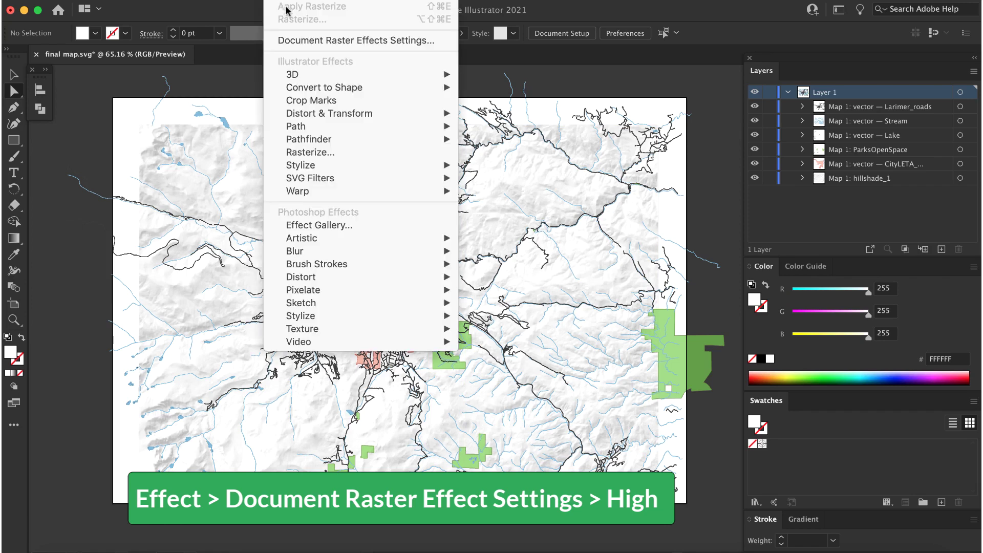
click(302, 44)
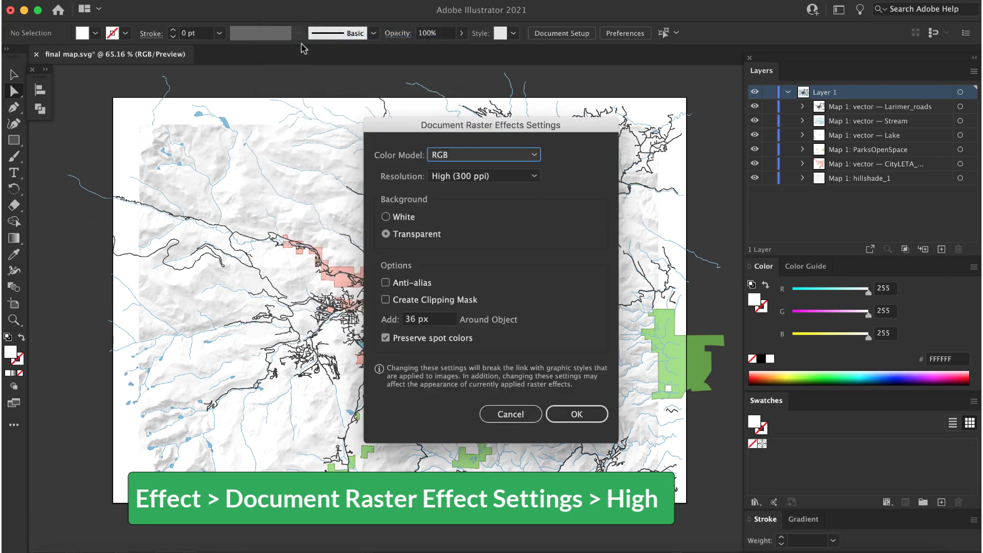
click(507, 179)
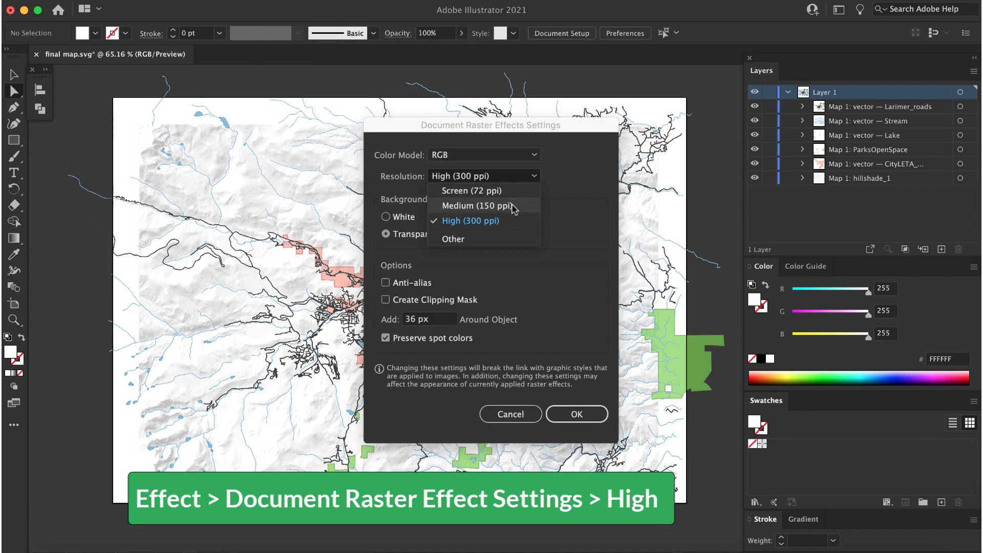
click(514, 220)
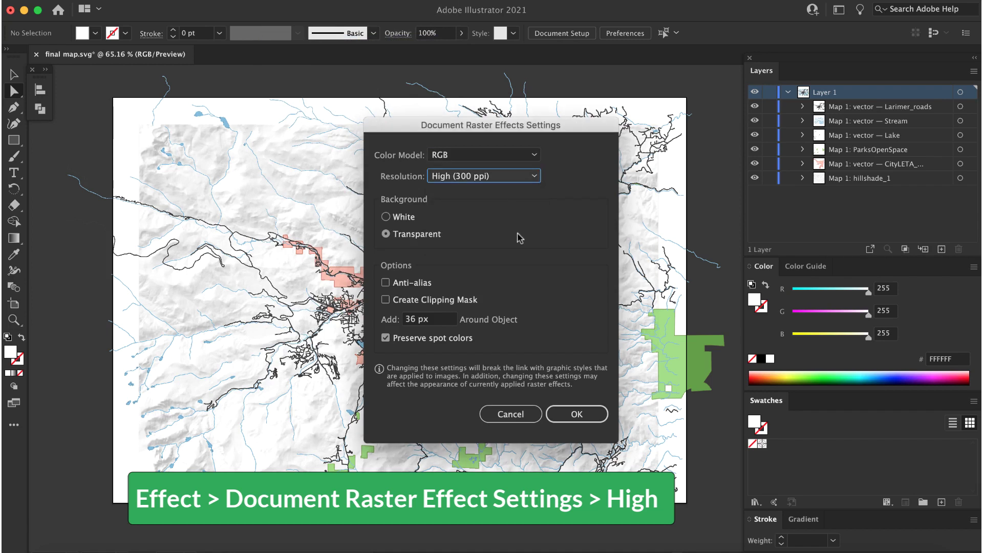
click(565, 414)
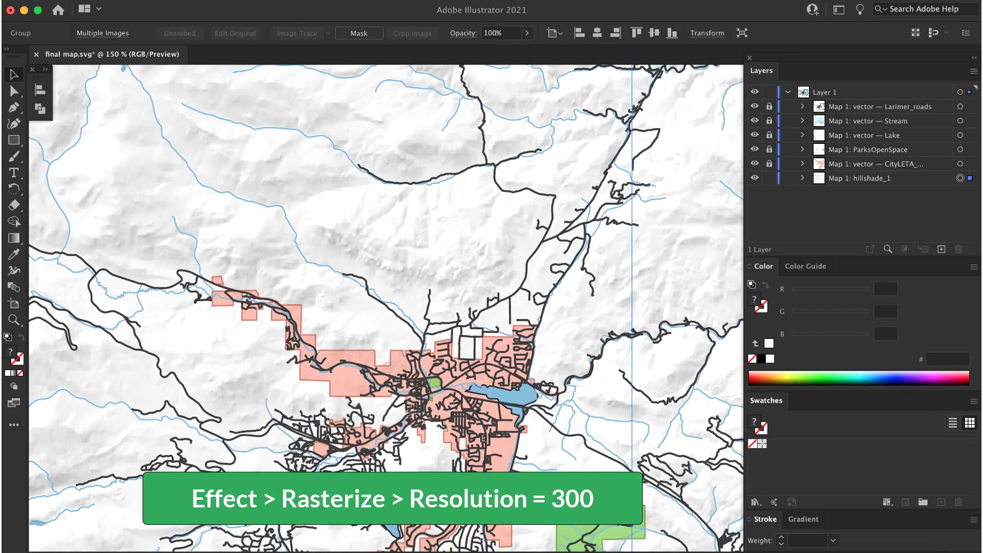
- Rasterize the hillshade at High (300 ppi) with Art Optimized anti-aliasing
click(277, 1)
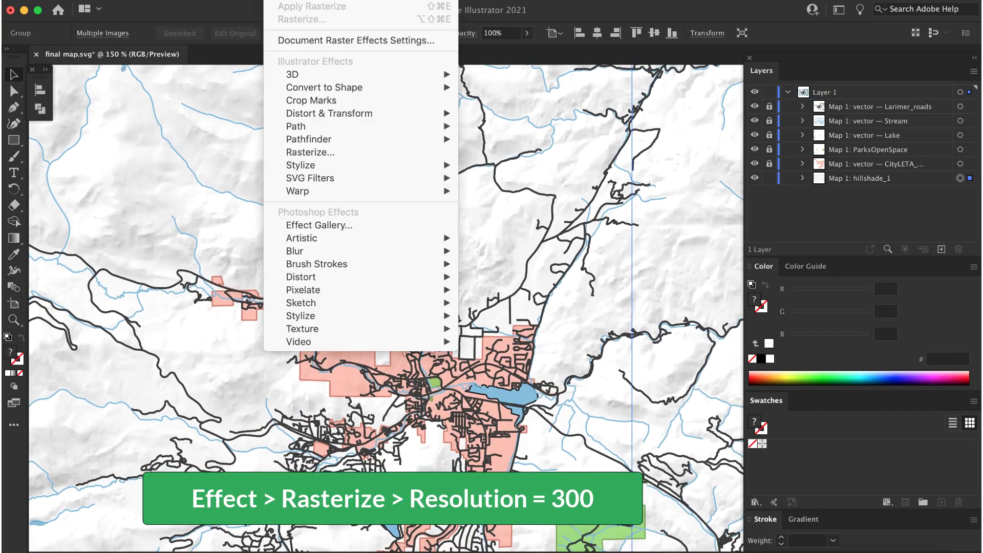
click(326, 154)
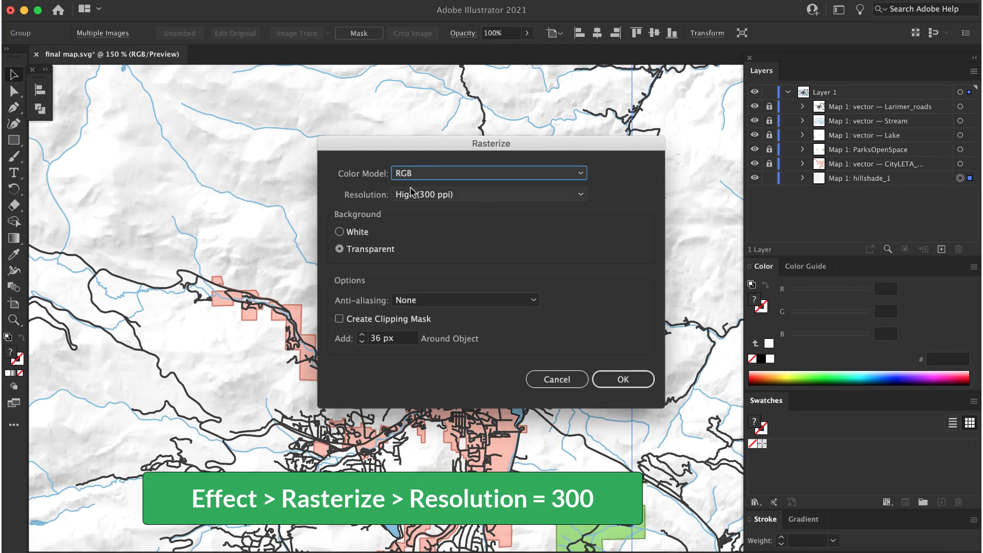
click(440, 195)
click(448, 240)
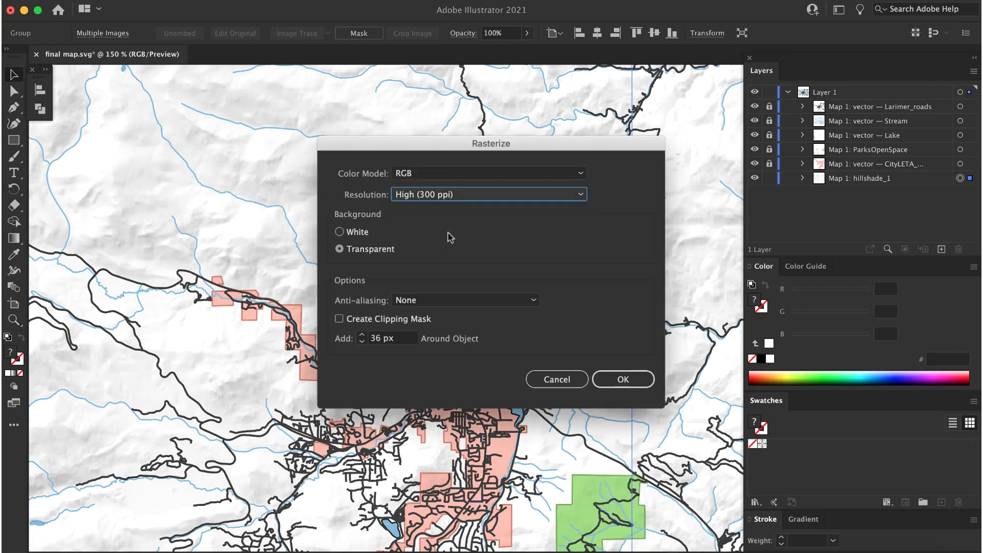
click(435, 301)
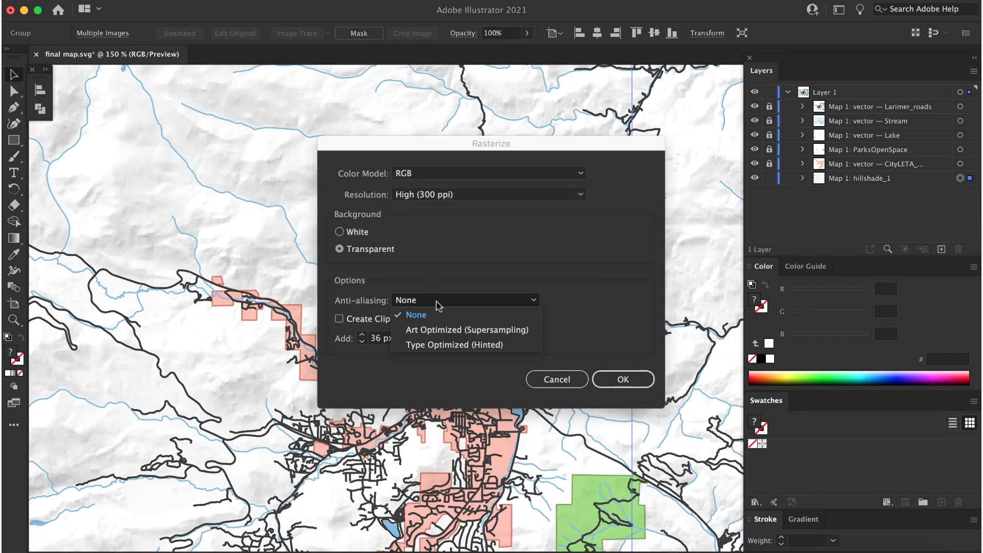
click(451, 329)
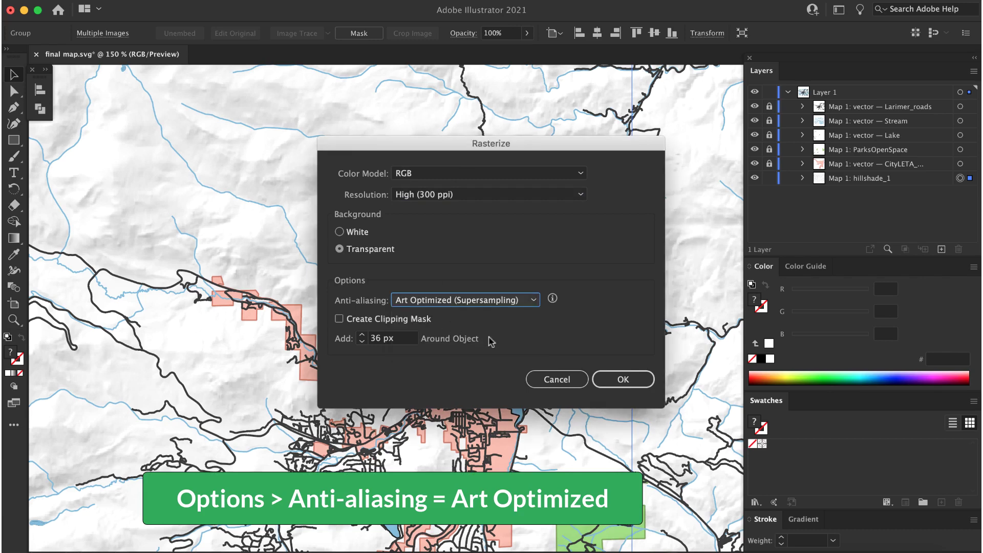
click(610, 374)
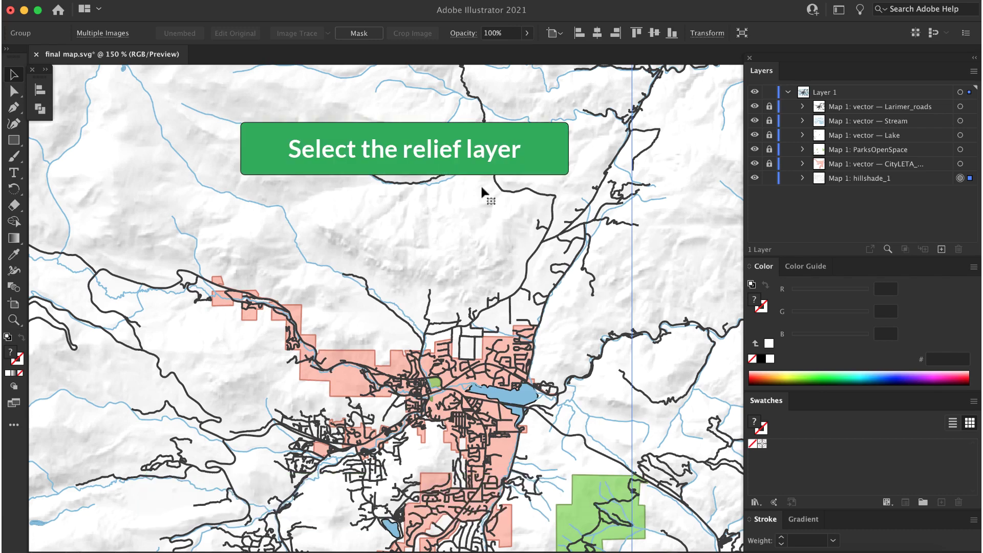
- Apply a Gaussian Blur with a 6-pixel radius to the hillshade relief
click(295, 2)
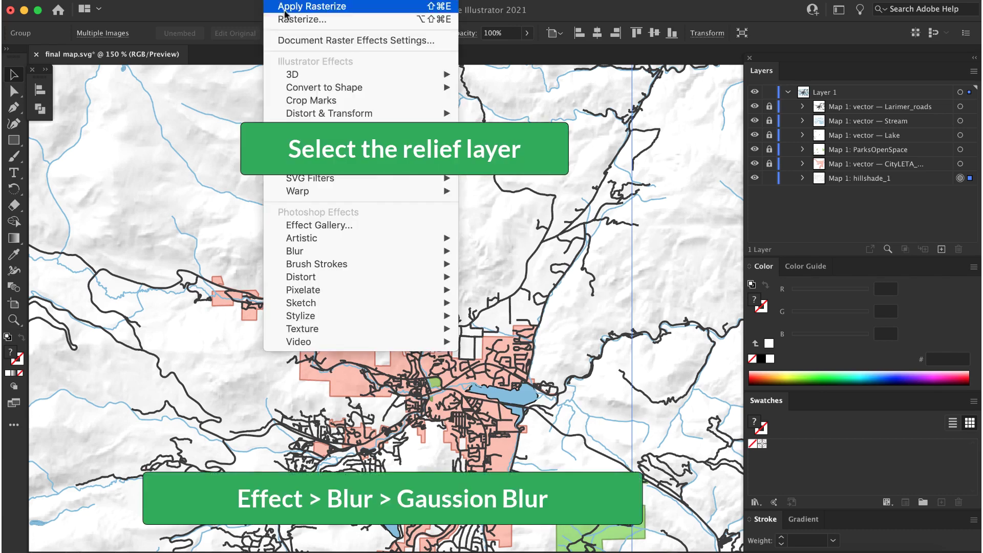
mouse_move(336, 252)
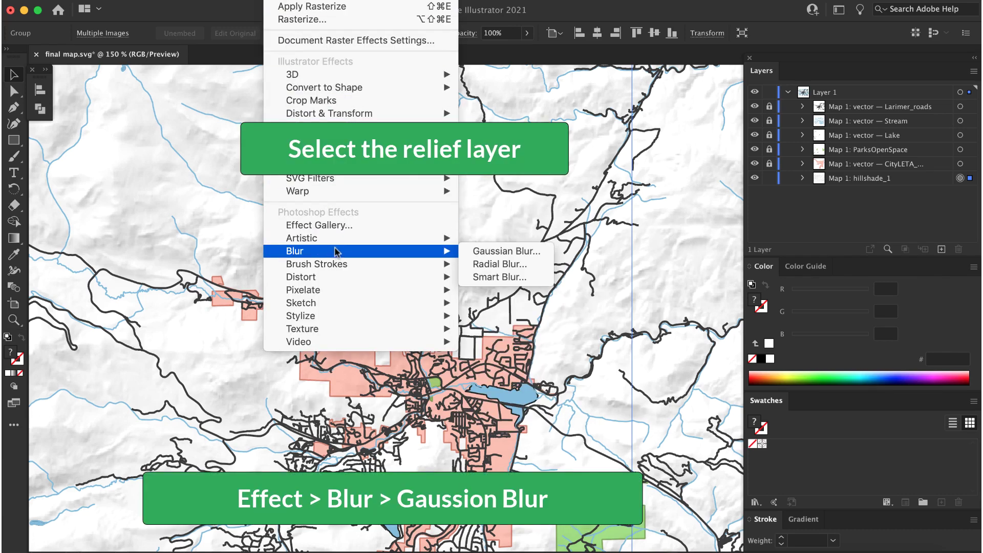
click(481, 252)
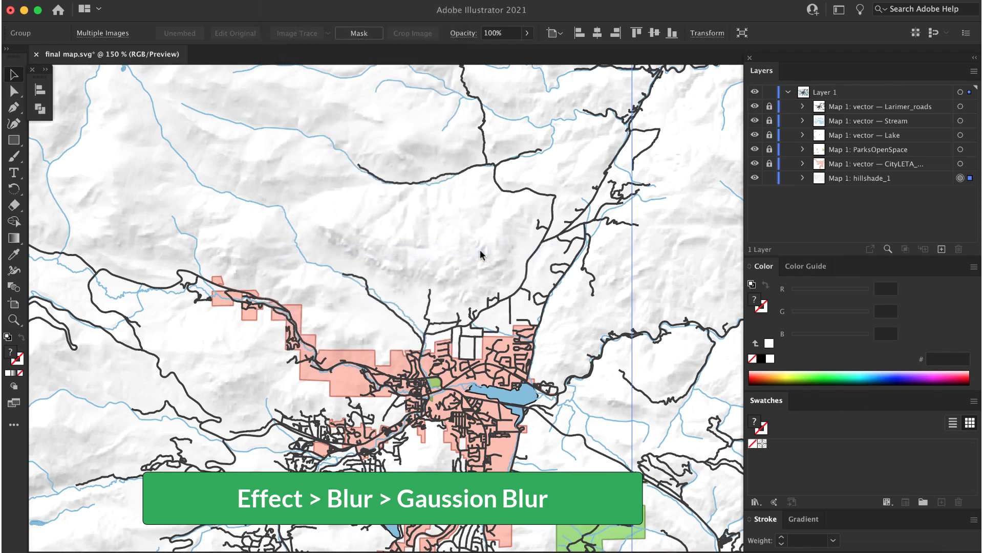
text(6)
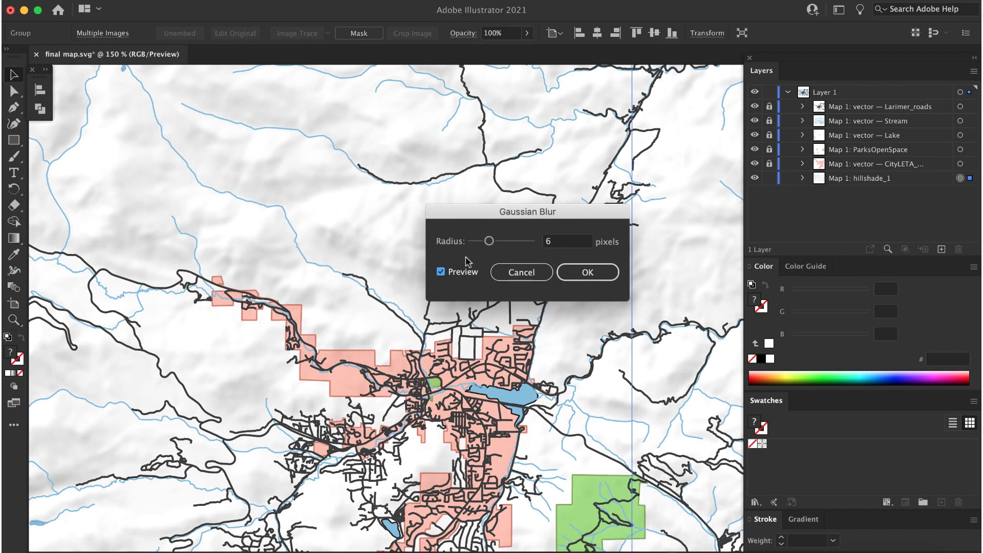
click(574, 272)
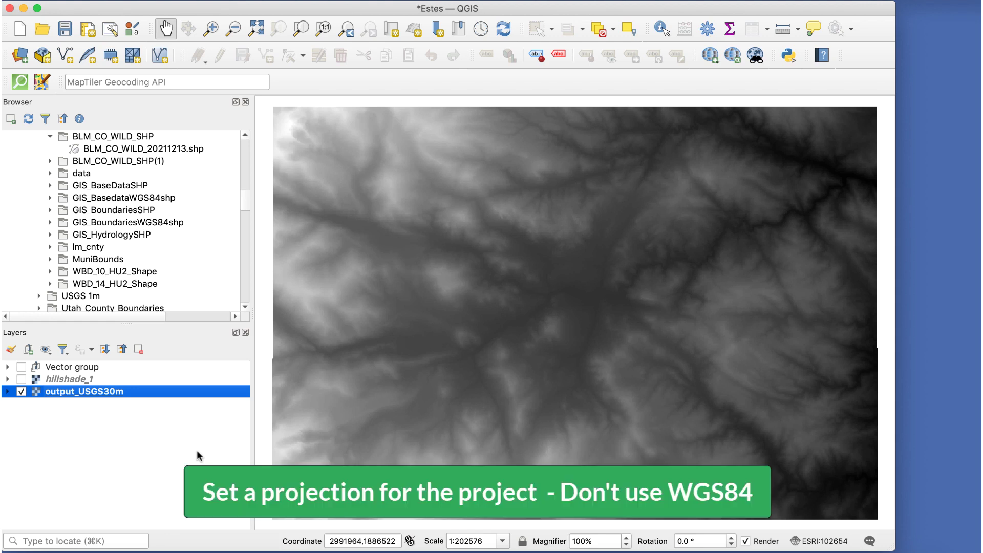
- Choose NAD_1983_StatePlane_Colorado_Central_FIPS_0502_Feet (ESRI:102654) from Recently Used as project CRS
click(818, 541)
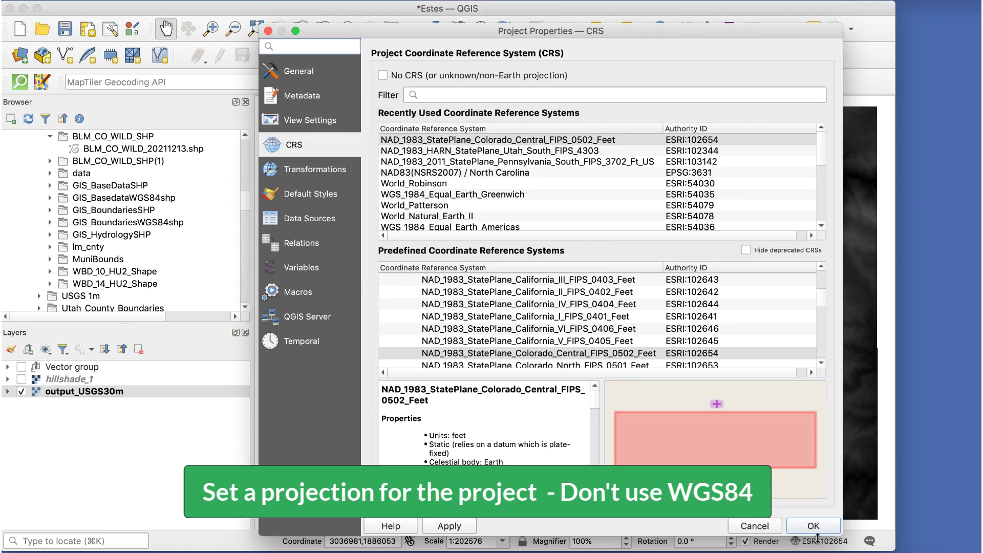
click(515, 137)
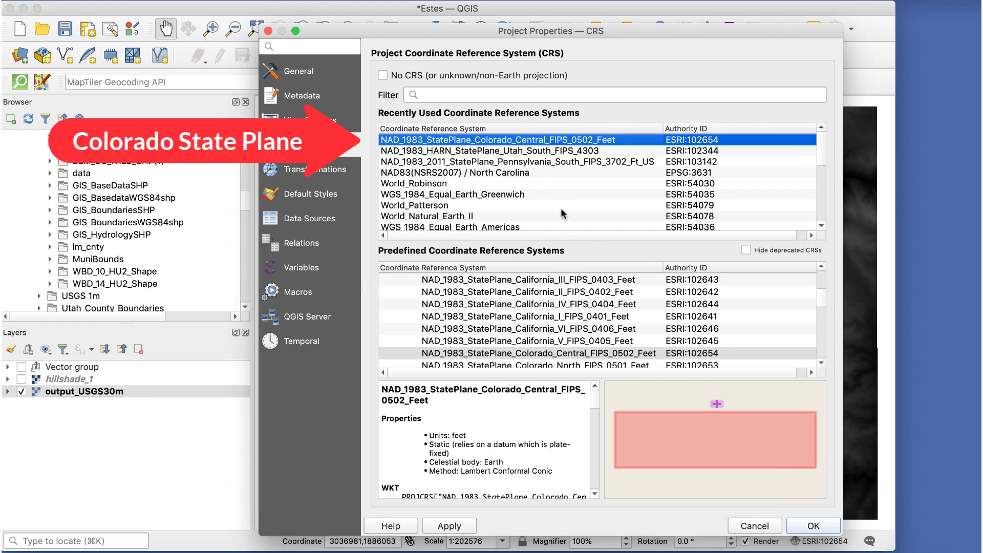
click(752, 530)
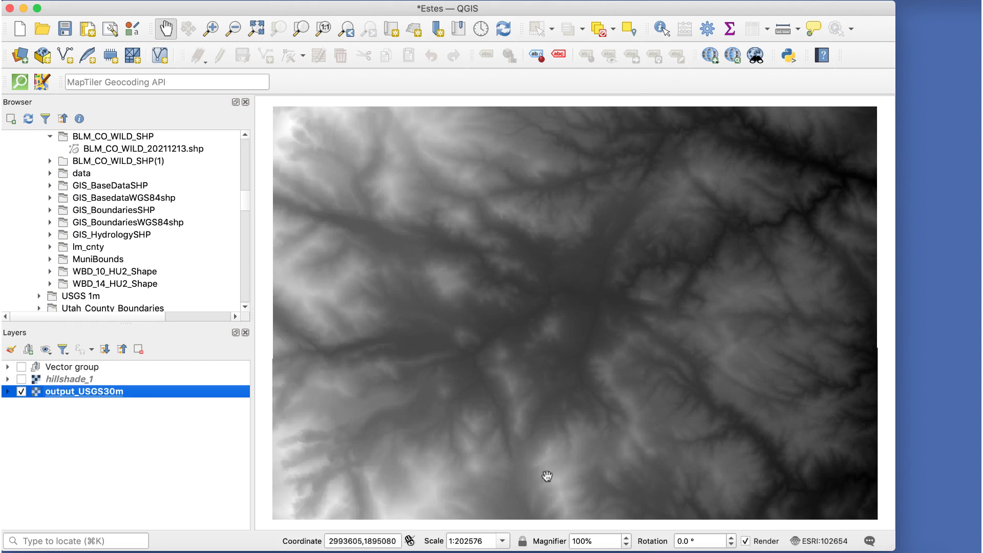
- Export output_USGS30m as a raw-data GeoTIFF named resampled_DEM.tif, choosing the output CRS
right_click(203, 395)
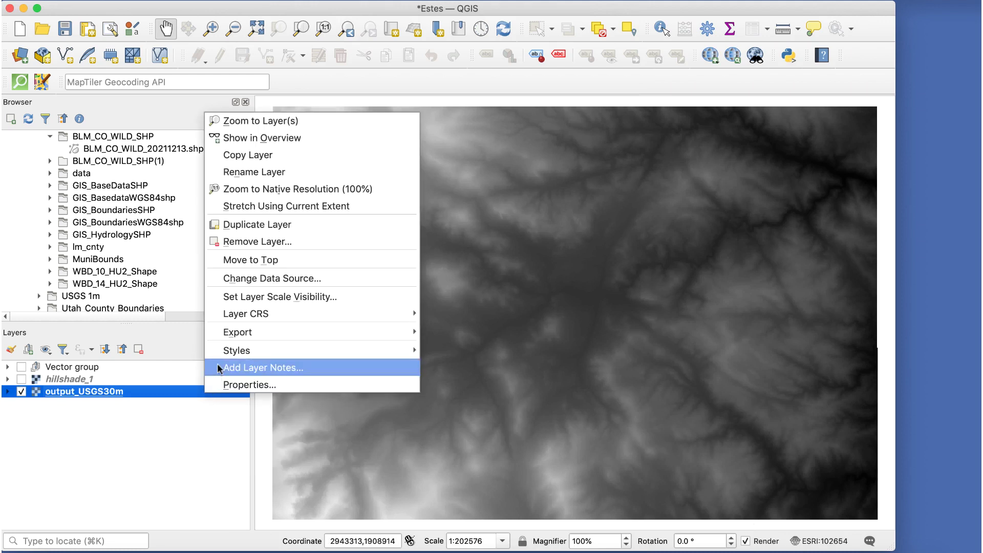
mouse_move(269, 336)
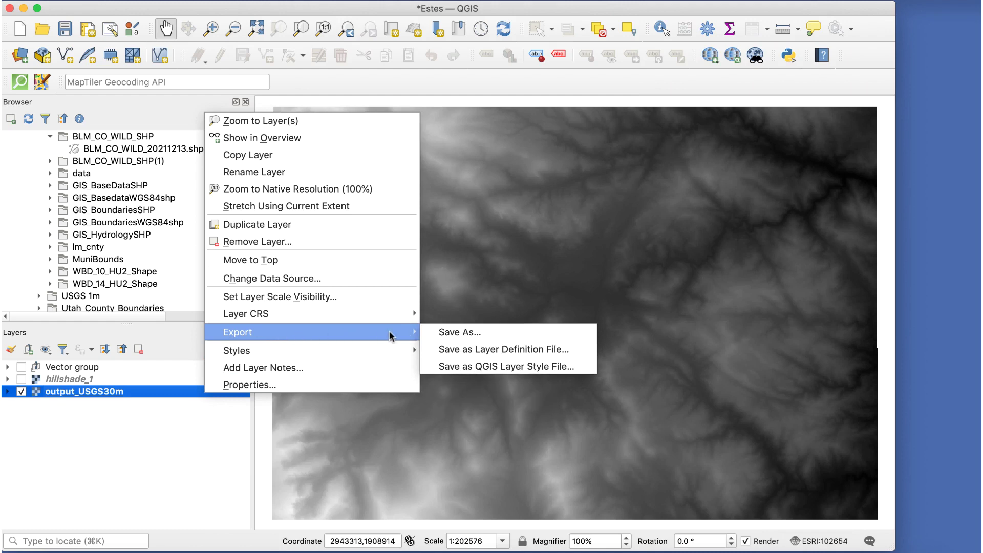
click(496, 333)
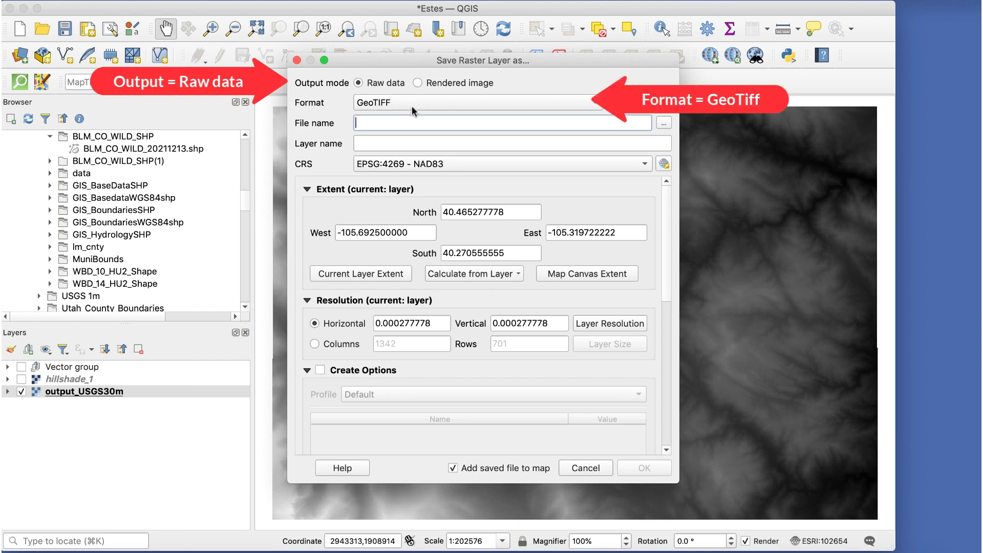
click(663, 123)
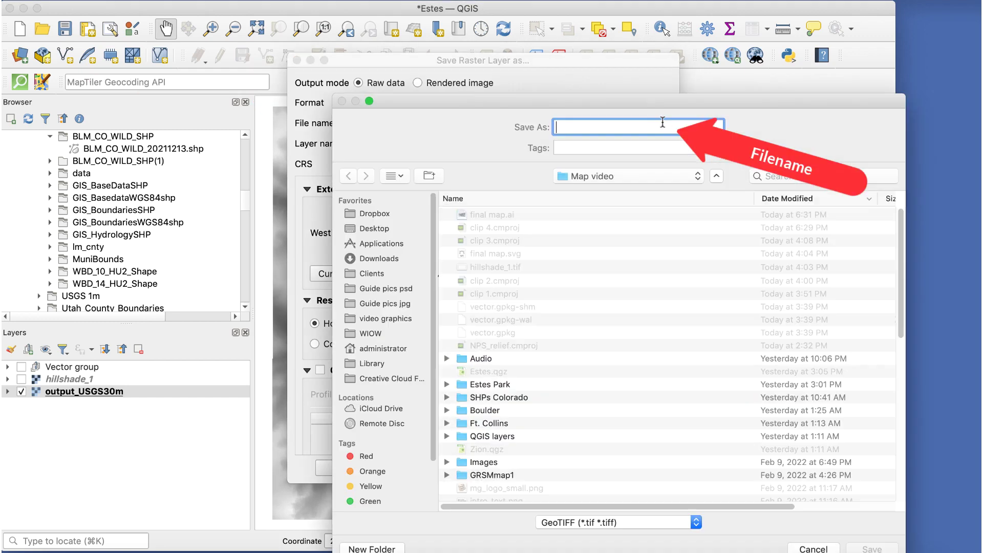
text(re)
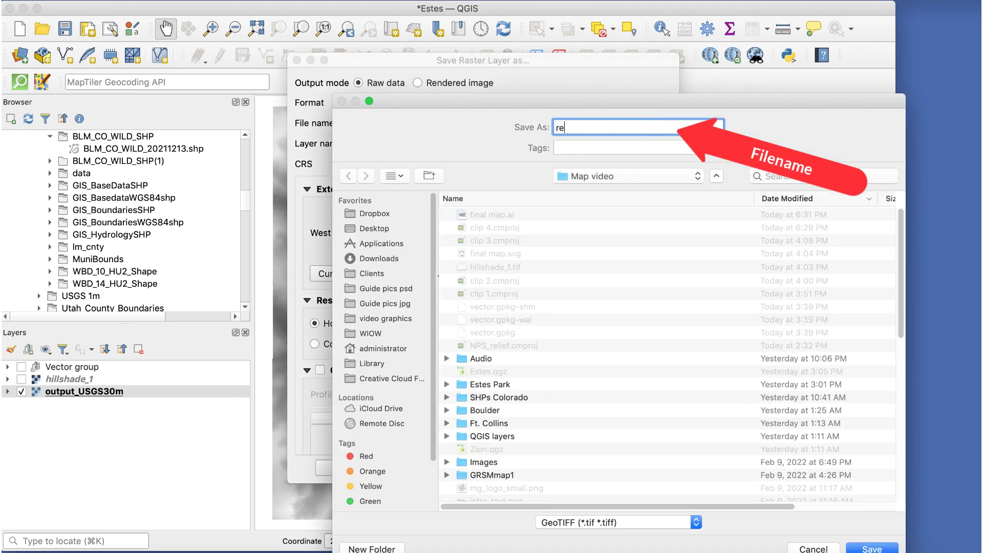
text(sampled_DEM)
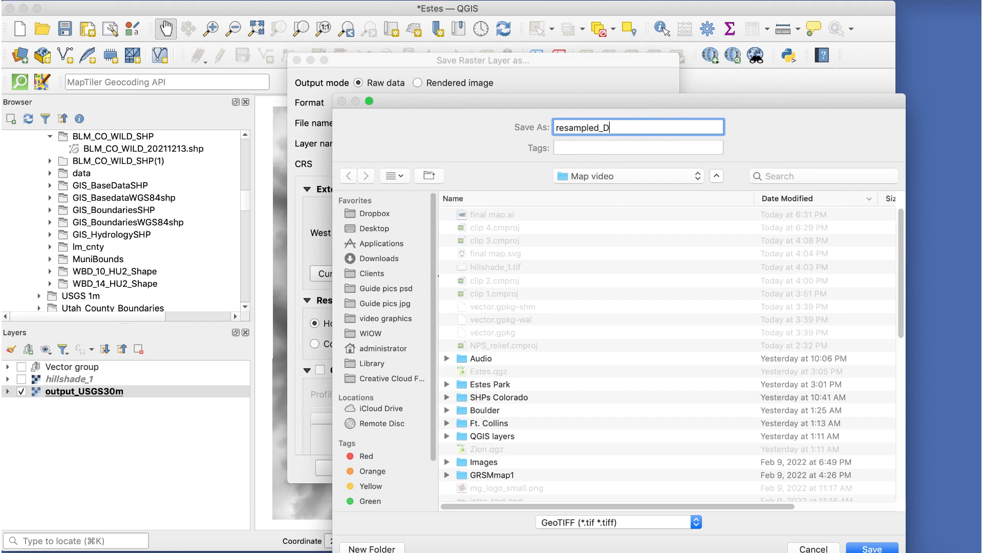
click(864, 548)
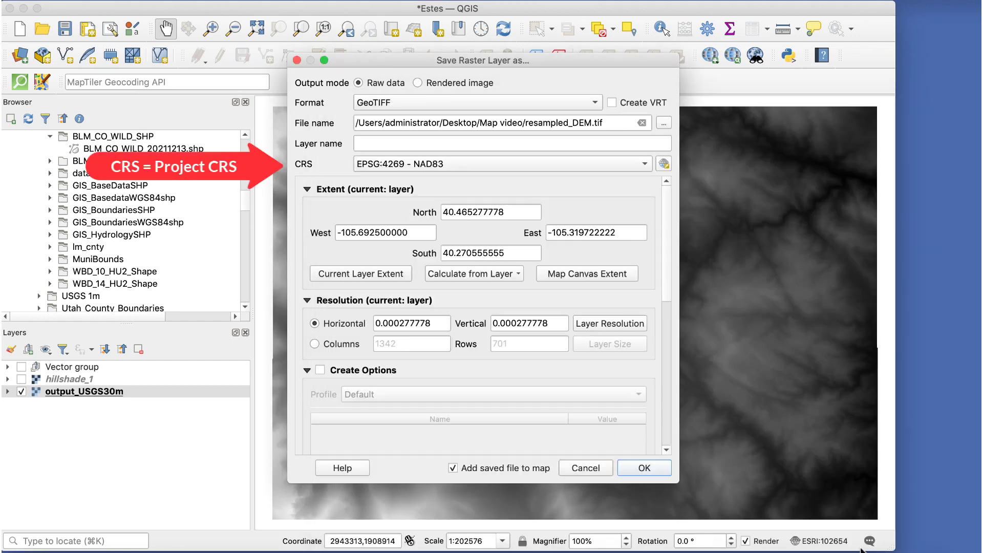
click(453, 160)
- Use project CRS ESRI:102654 and a tenfold coarser cell size of 774.245 × 1012.1
click(458, 179)
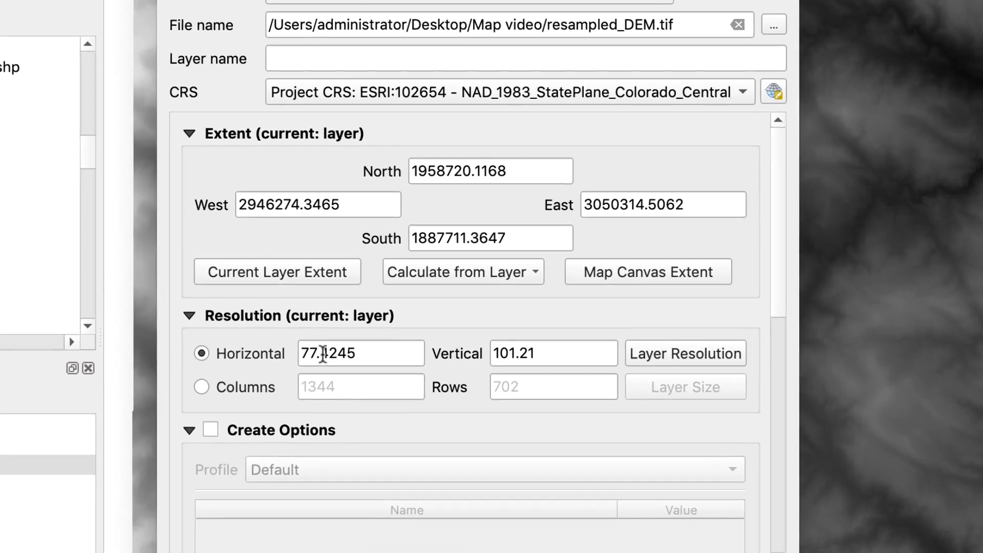
click(322, 354)
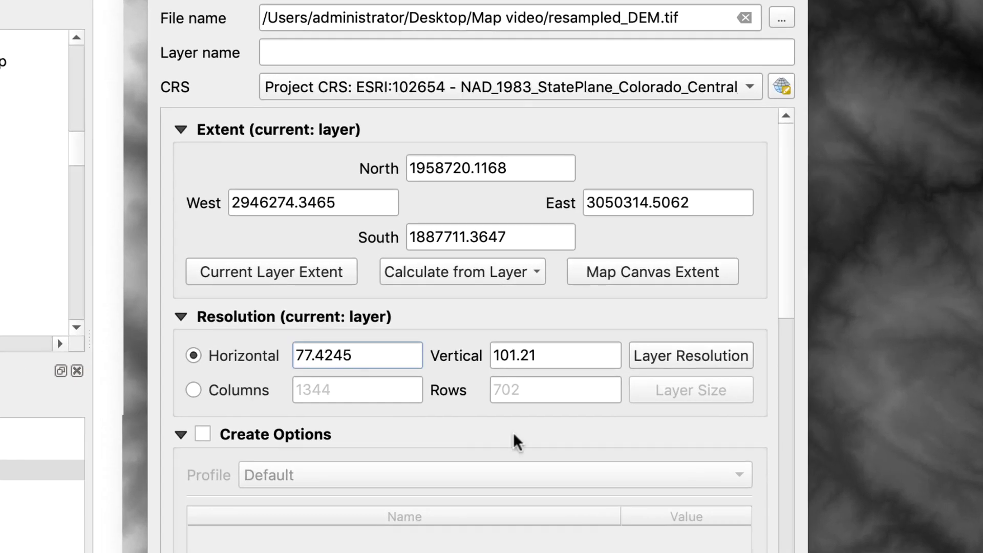
key(BackSpace)
key(Right)
text(.)
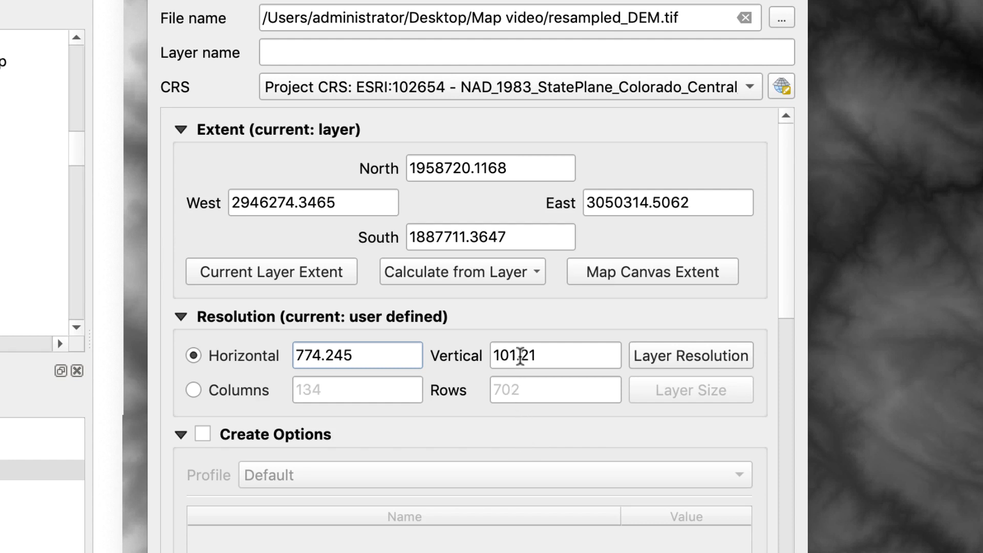
click(521, 354)
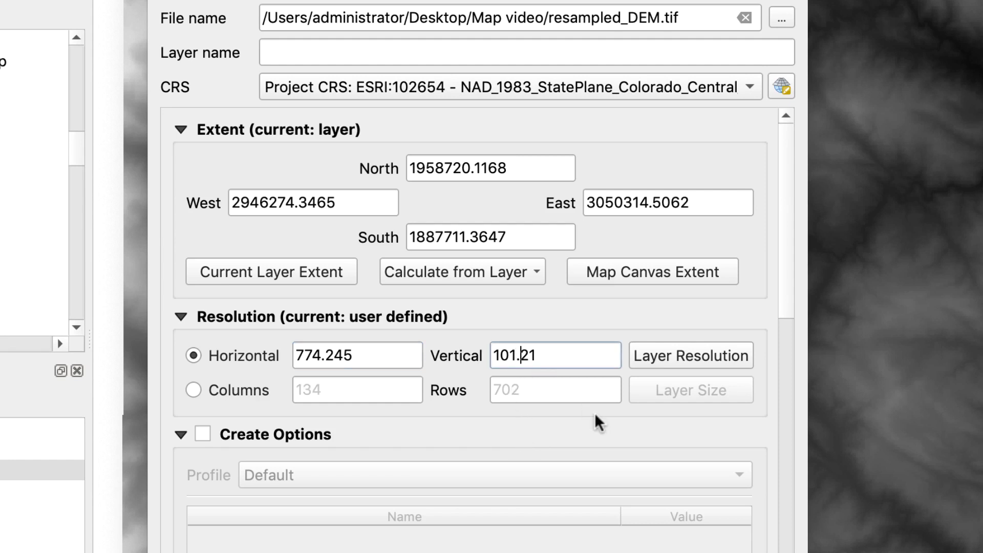
key(BackSpace)
key(Right)
text(.)
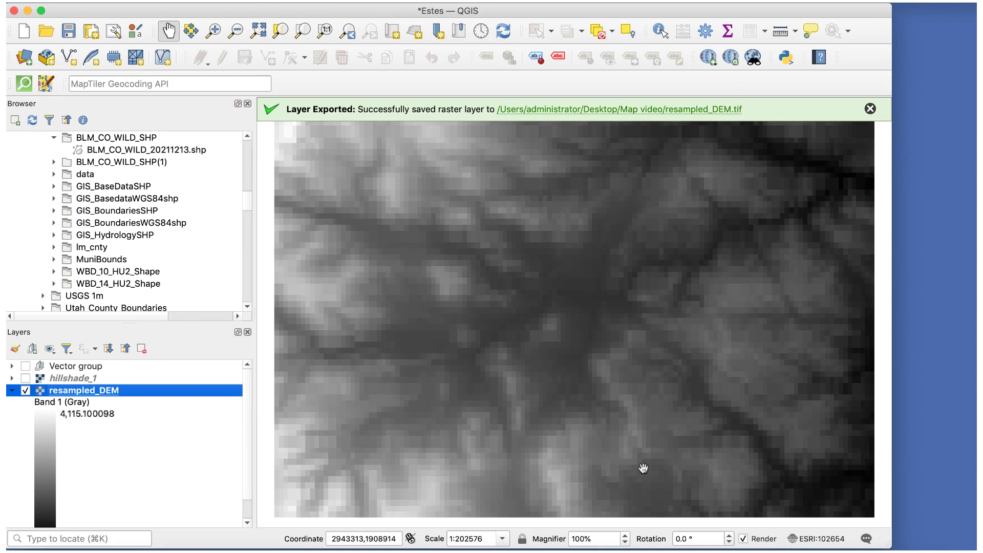
- Set resampled_DEM's zoomed-in and zoomed-out resampling to Bilinear in its Symbology
click(870, 109)
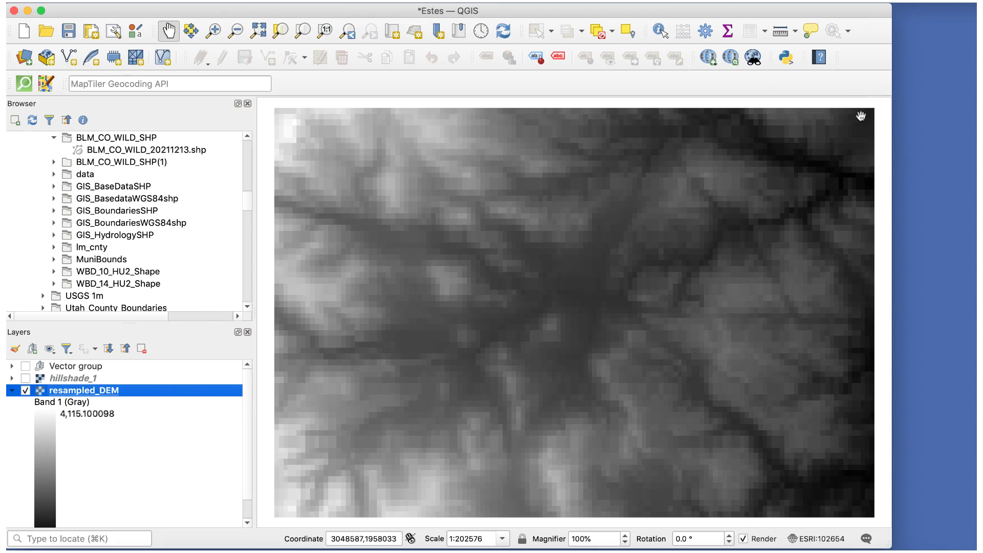
double_click(165, 392)
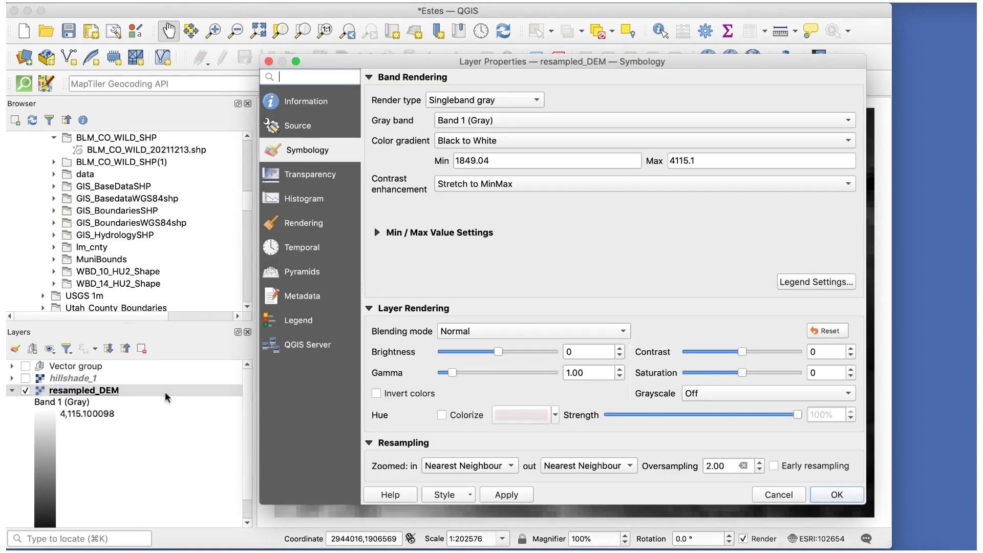
click(453, 466)
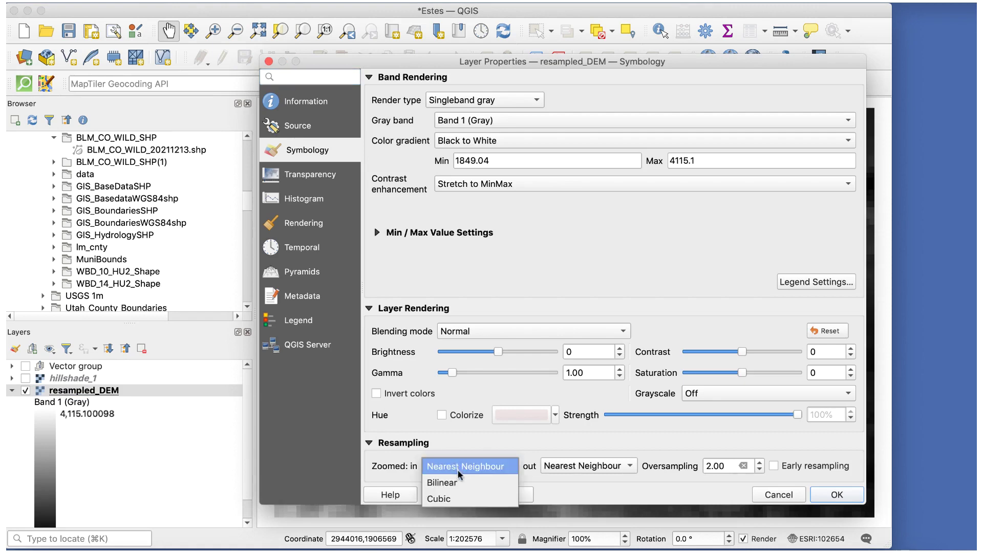
click(458, 480)
click(559, 466)
click(567, 481)
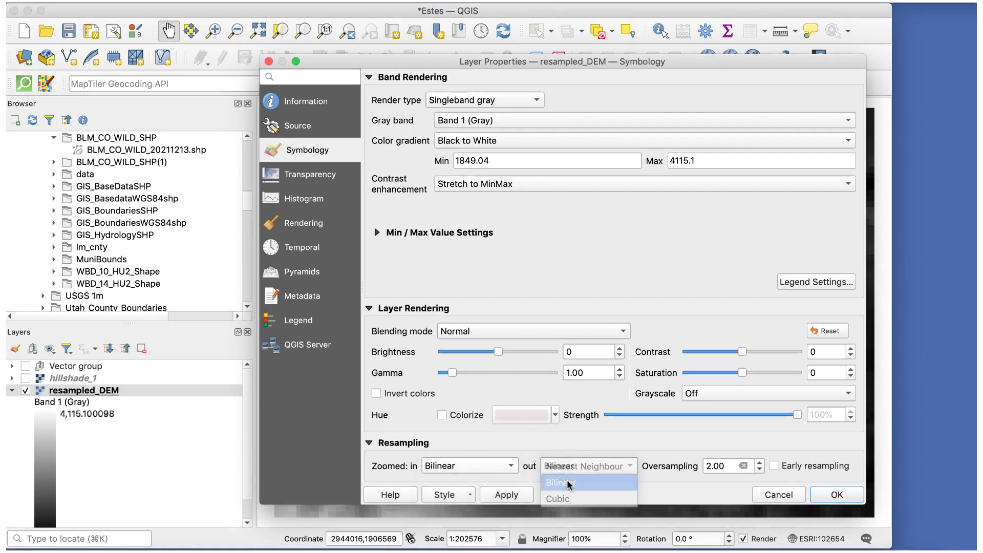
click(844, 494)
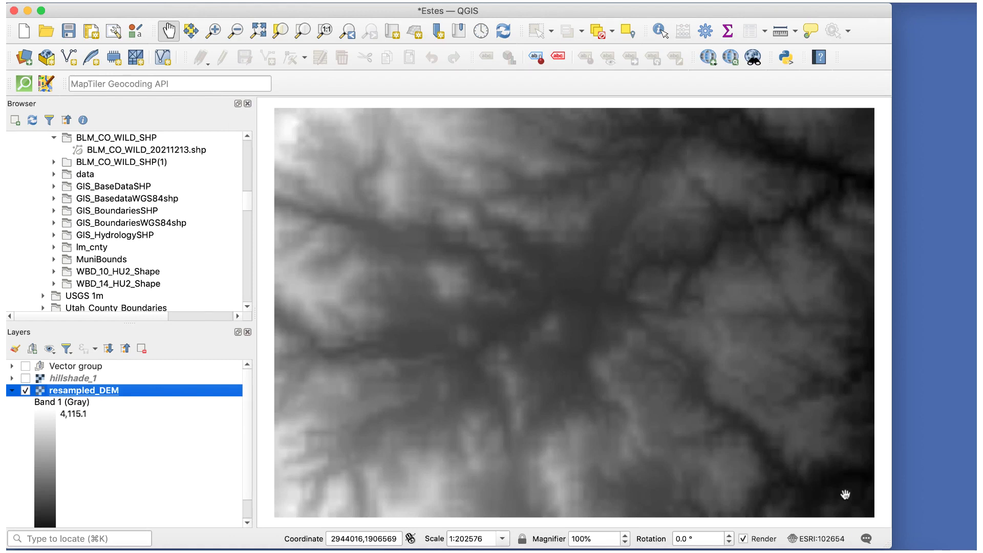
- Run Raster > Analysis > Hillshade on resampled_DEM with Z factor 1.0, azimuth 315, altitude 45
click(361, 2)
mouse_move(419, 50)
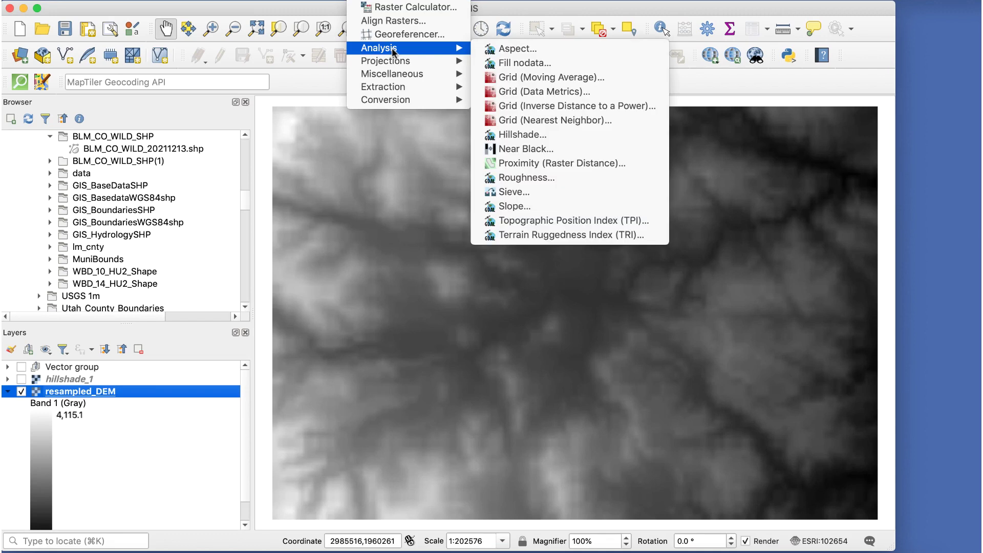
click(555, 134)
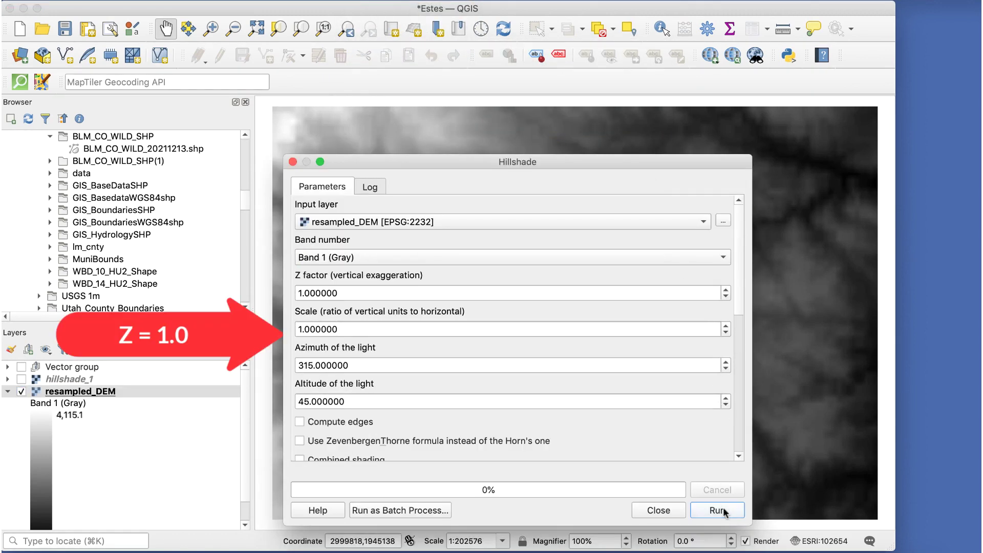
click(724, 511)
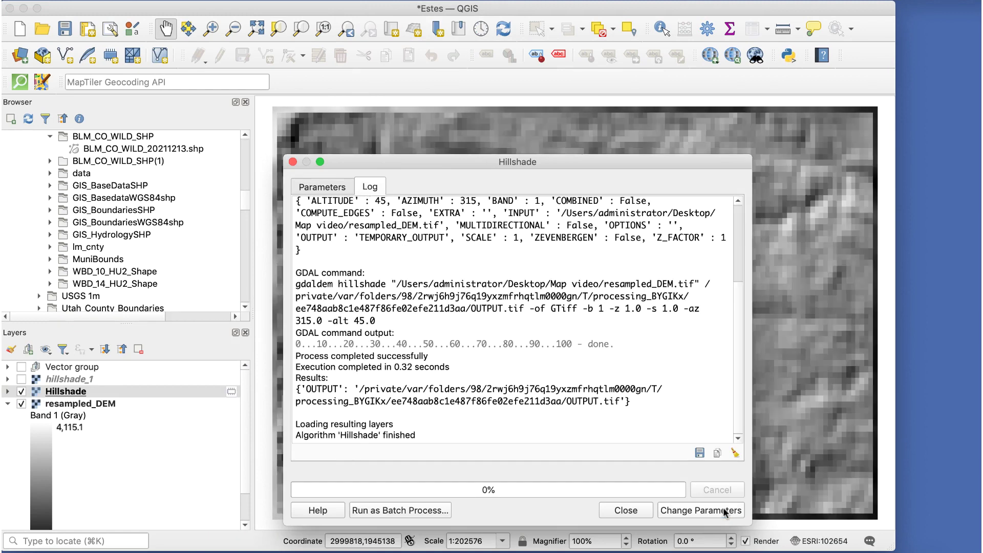
click(634, 514)
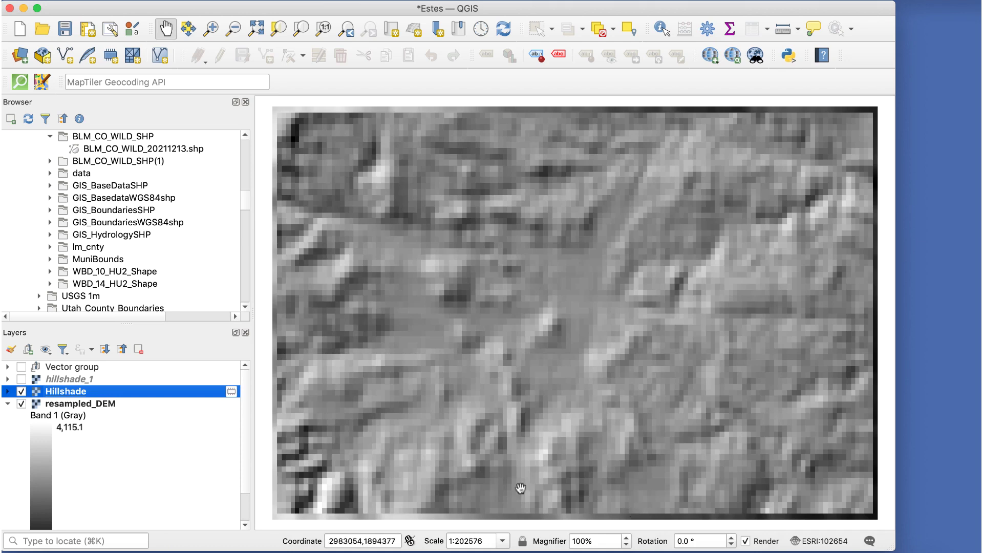
- Set the Hillshade layer's zoomed-in and zoomed-out resampling to Bilinear
double_click(158, 392)
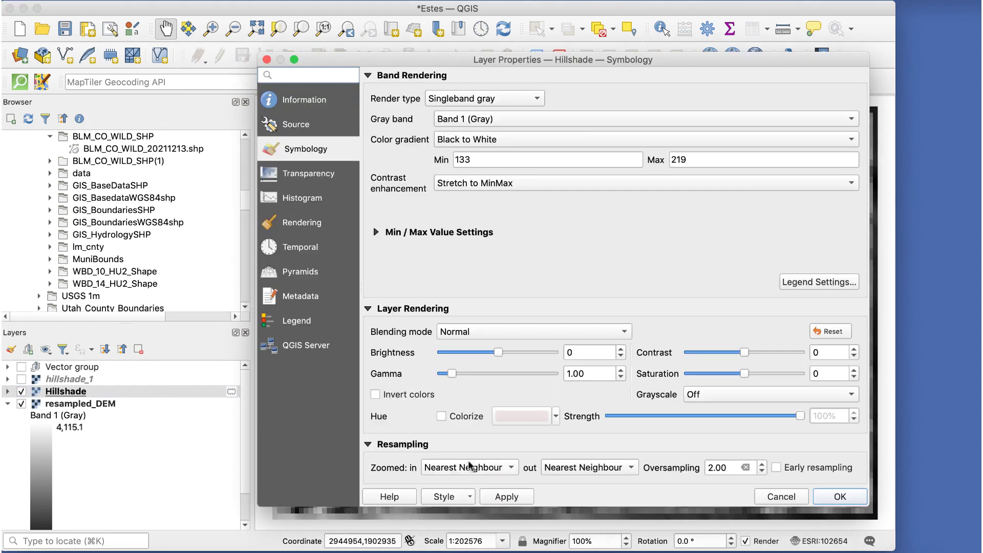
click(467, 467)
click(444, 483)
click(547, 470)
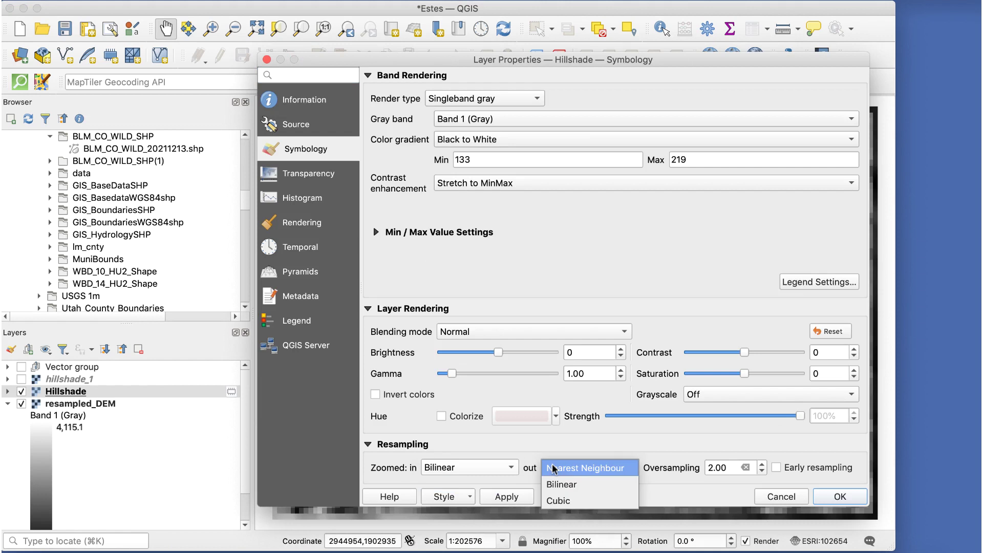
click(568, 483)
- Lighten the Hillshade with brightness 85, gamma 2.00 and contrast -25, and apply
click(573, 352)
drag(573, 352, 562, 354)
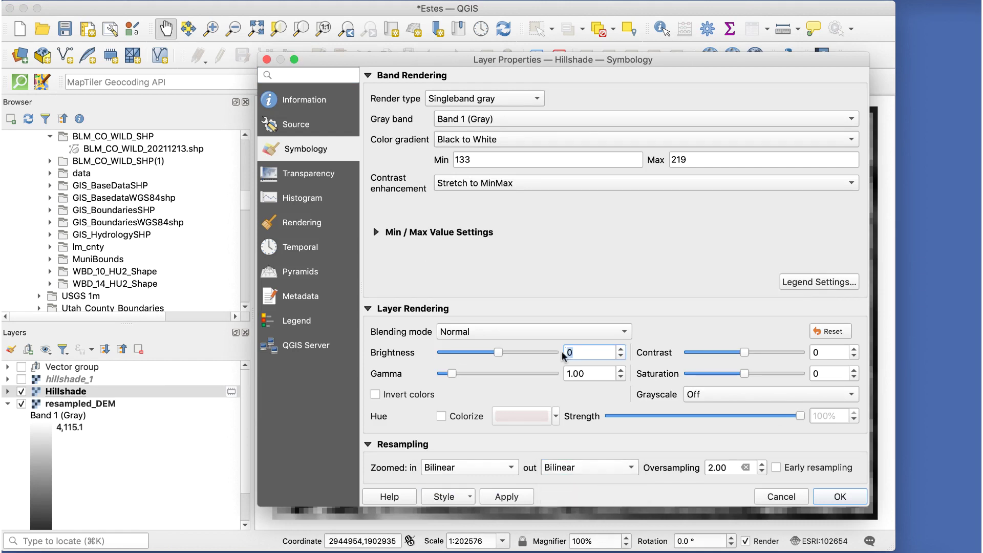
text(85)
key(Tab)
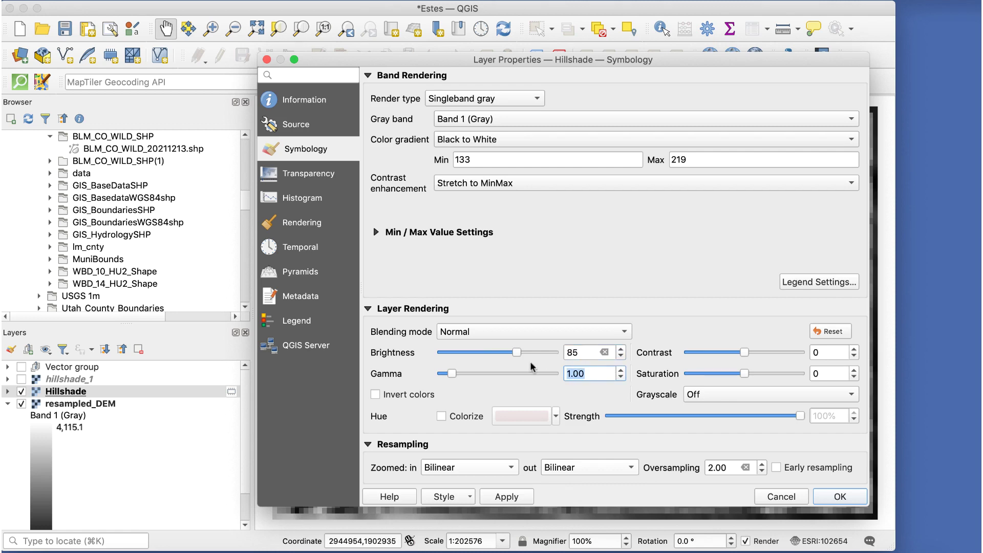
text(2.0)
drag(828, 353, 811, 355)
text(-25)
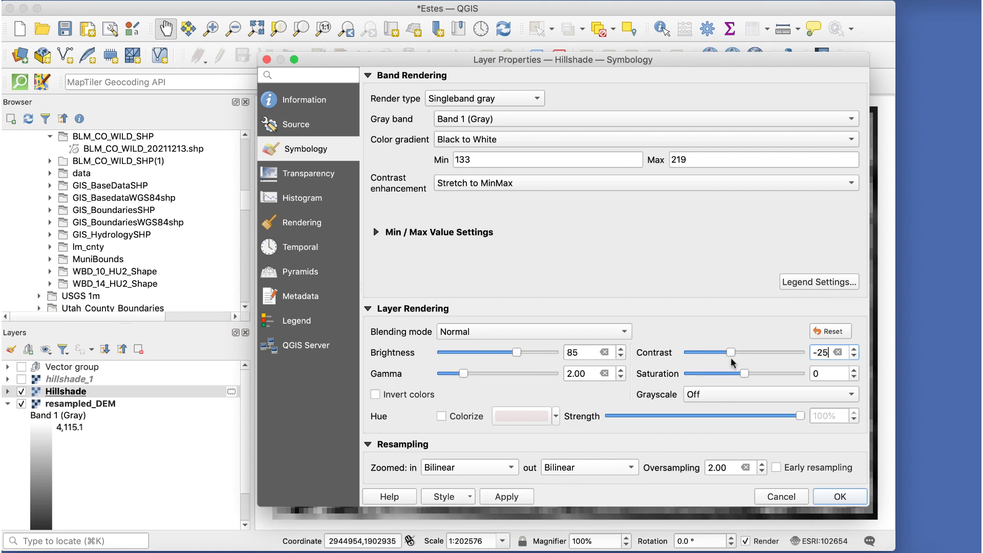
click(840, 497)
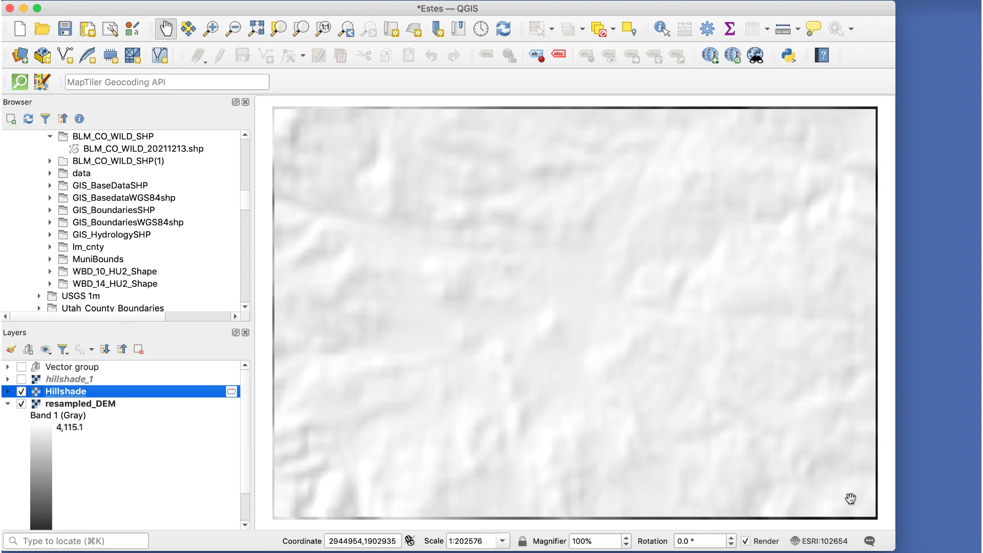